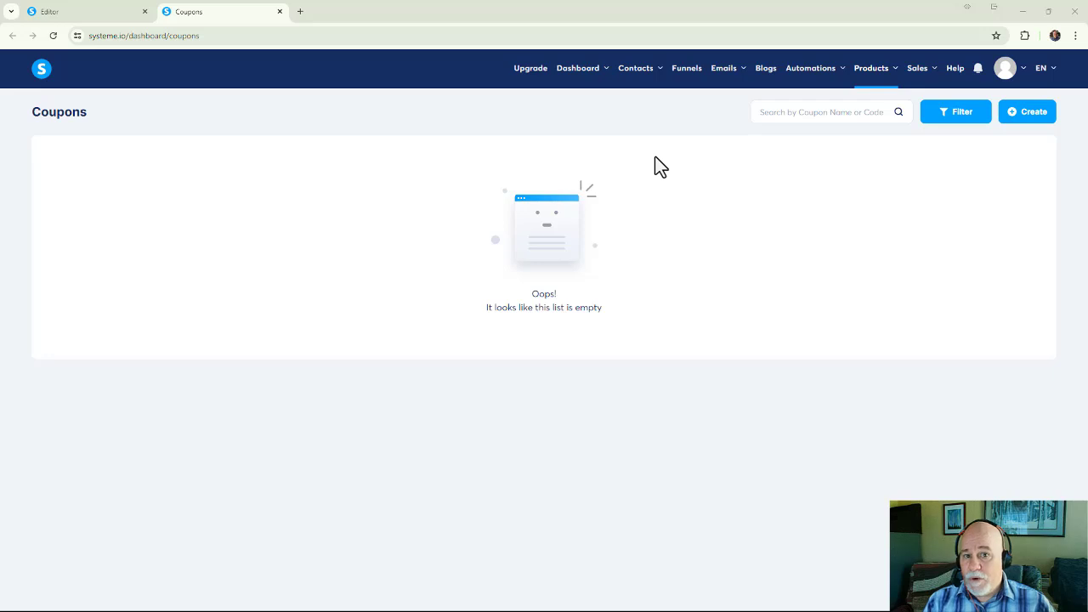
Open the Order Form step of the Tech Gremlin Warrior - Free Systeme.io Course funnel and review its configuration.
left_click(685, 73)
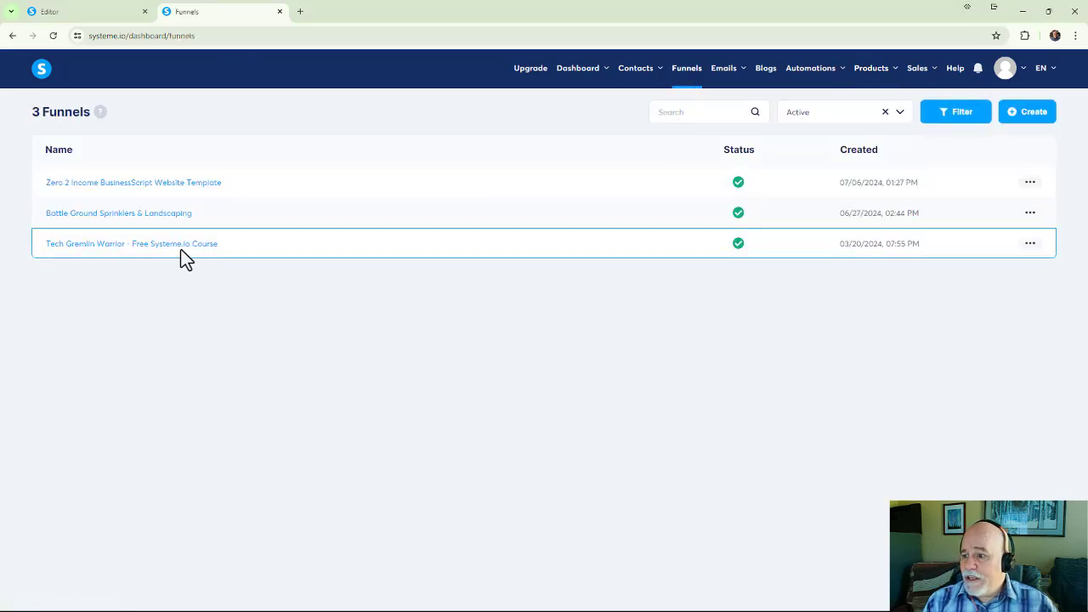
left_click(174, 252)
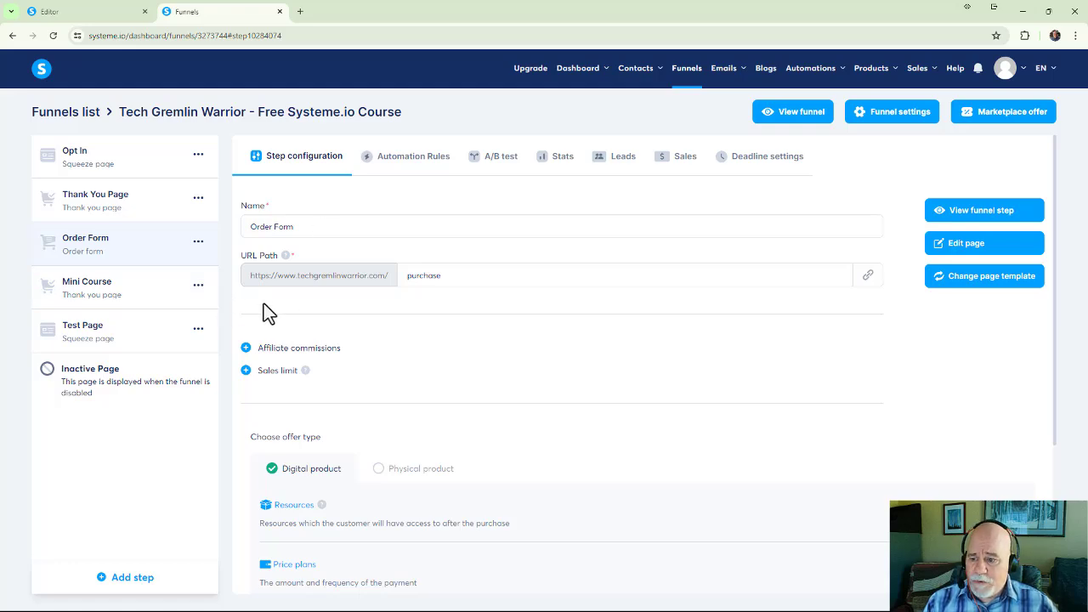
scroll(264, 304, "down", 3)
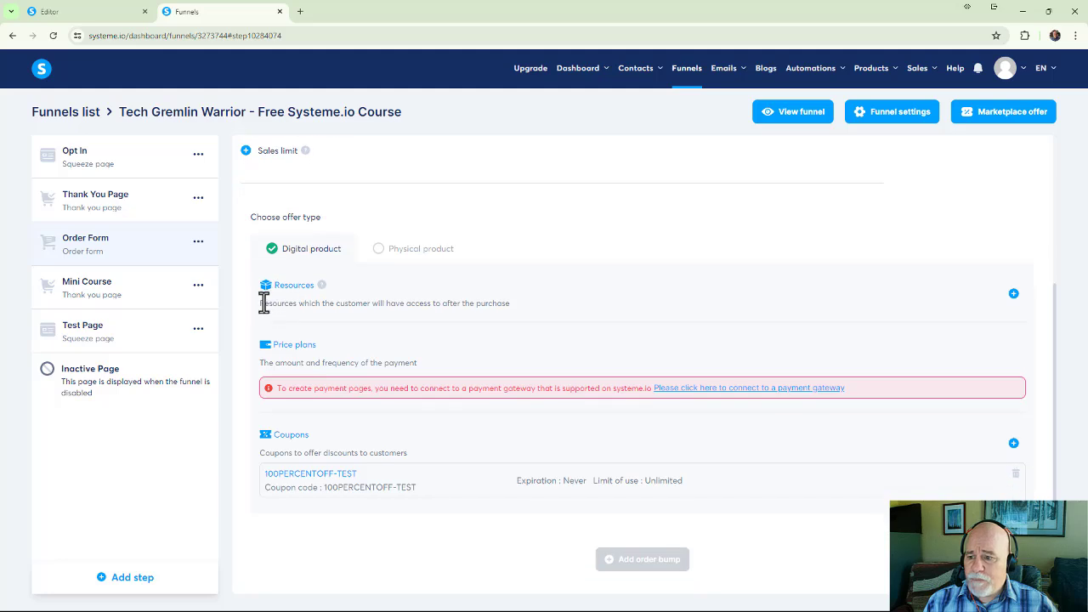
scroll(264, 304, "up", 1)
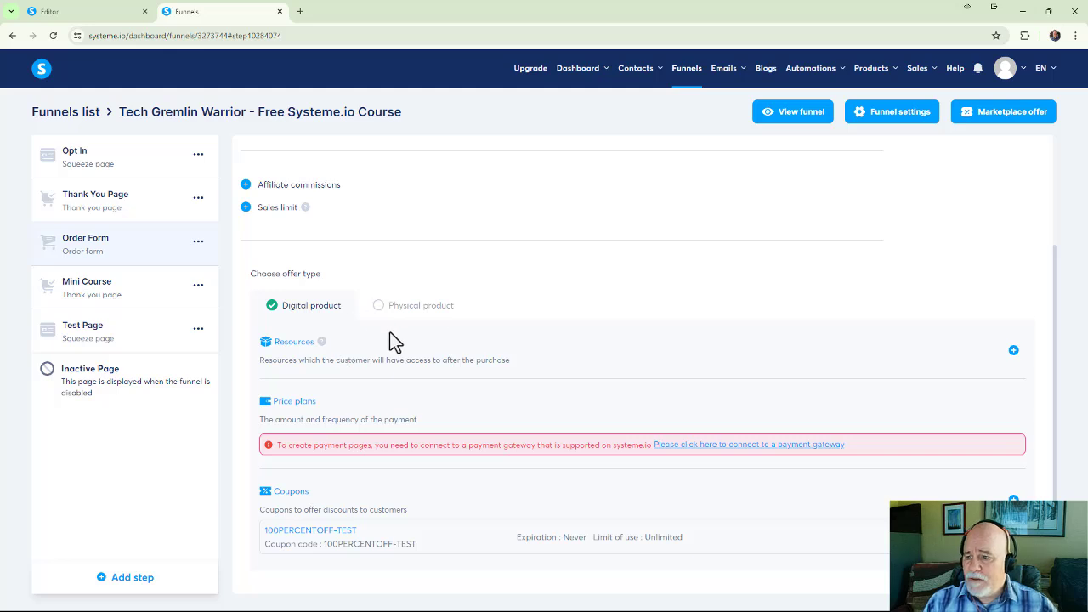
Add the Tech Gremlin Academy course with full access as a resource of the digital product and save it.
left_click(1013, 352)
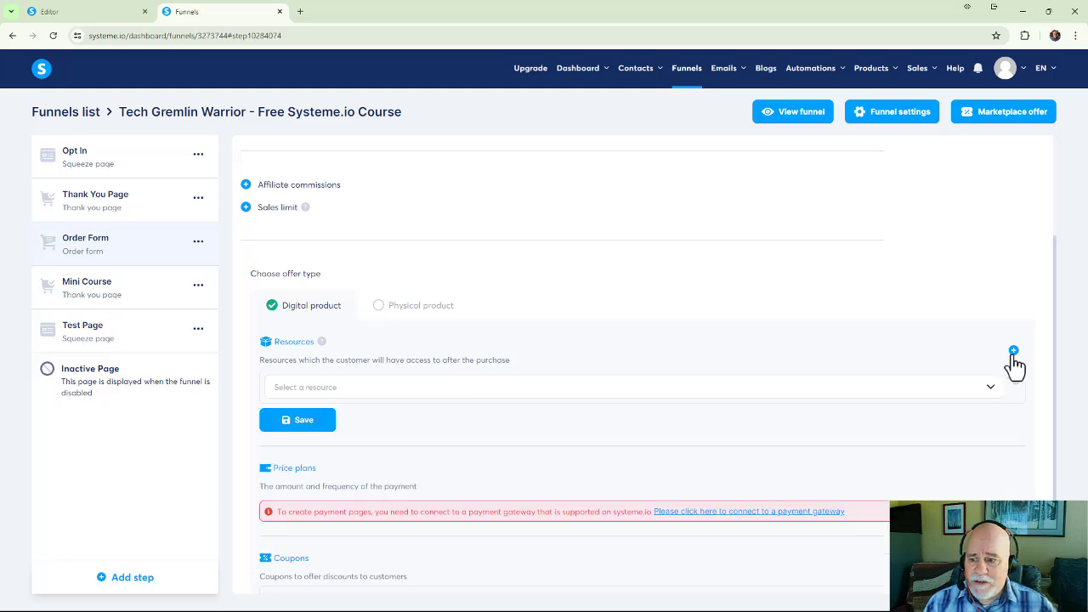
left_click(407, 395)
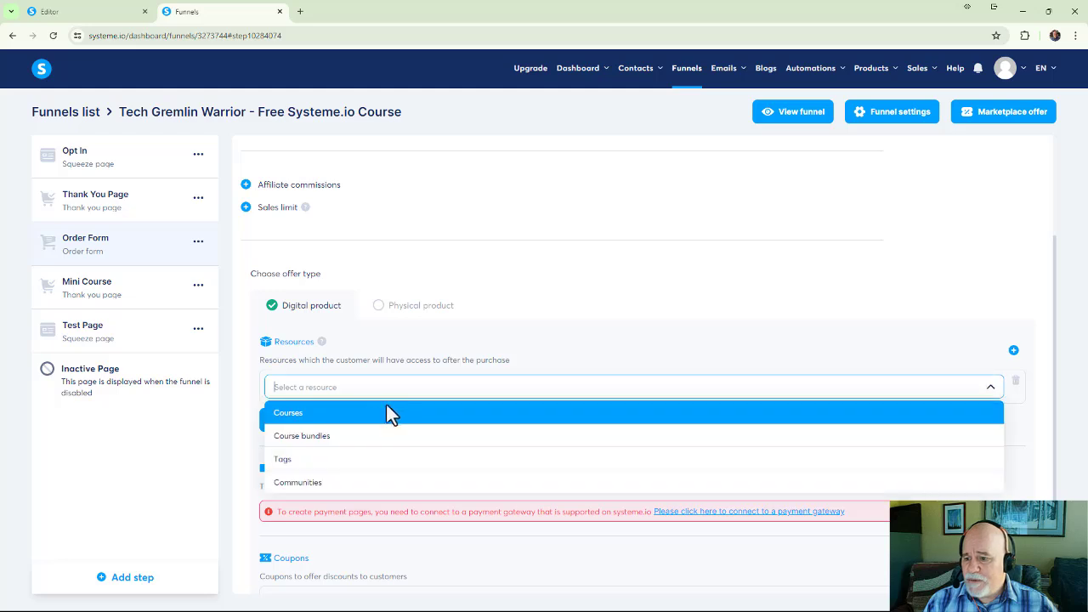
left_click(386, 413)
left_click(385, 421)
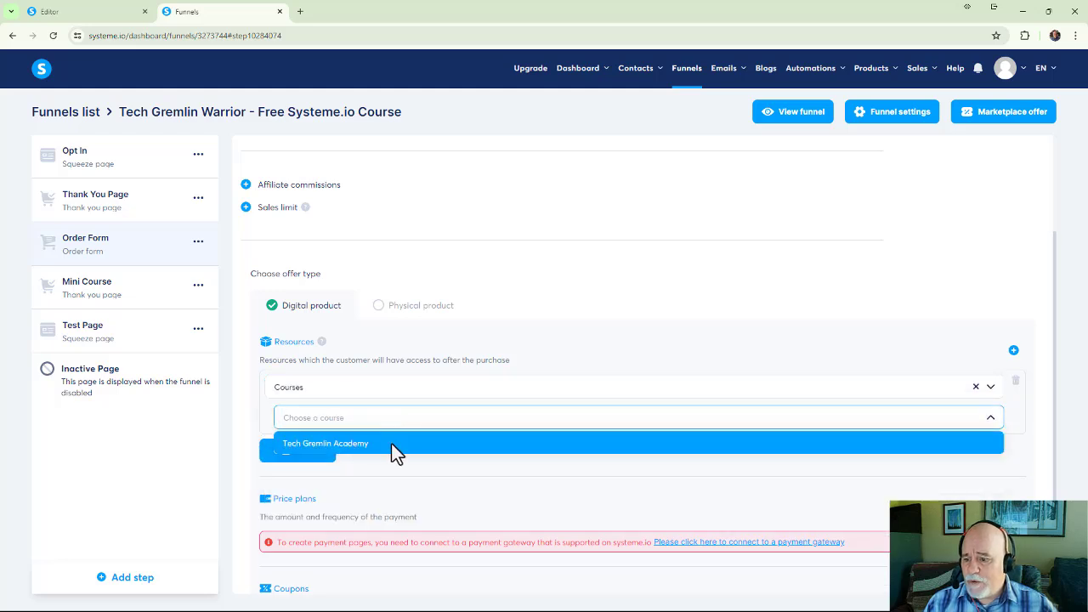
left_click(390, 442)
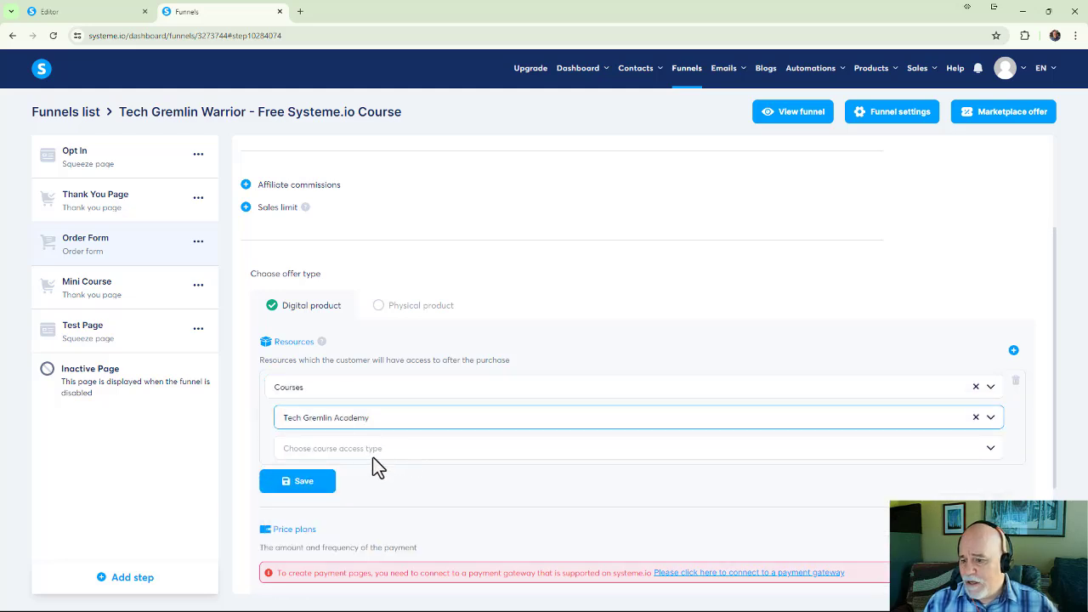
left_click(990, 452)
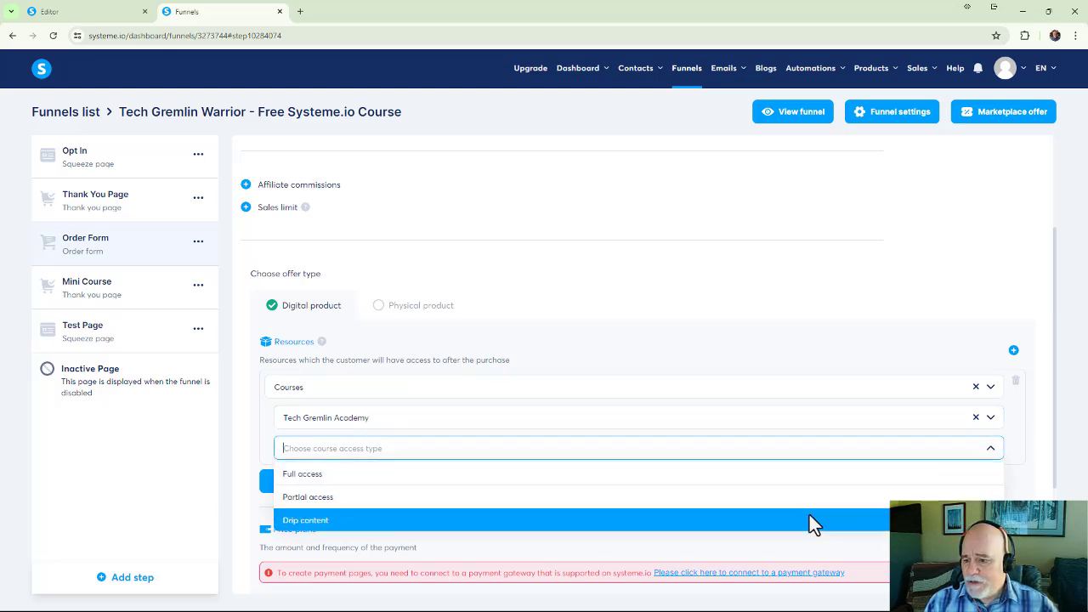
left_click(701, 471)
scroll(655, 463, "down", 1)
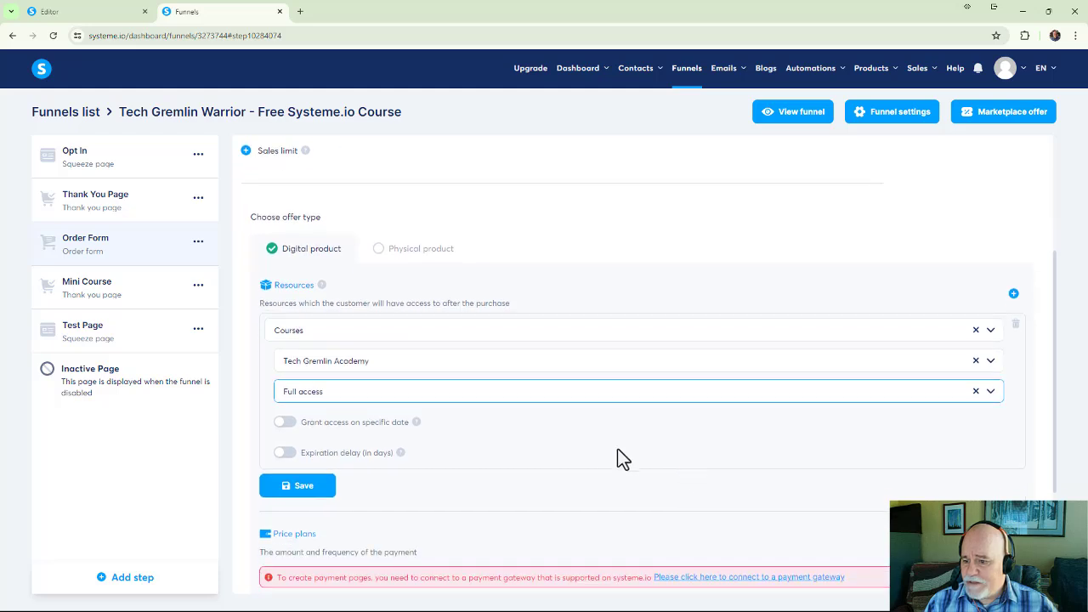
left_click(310, 503)
scroll(671, 415, "down", 2)
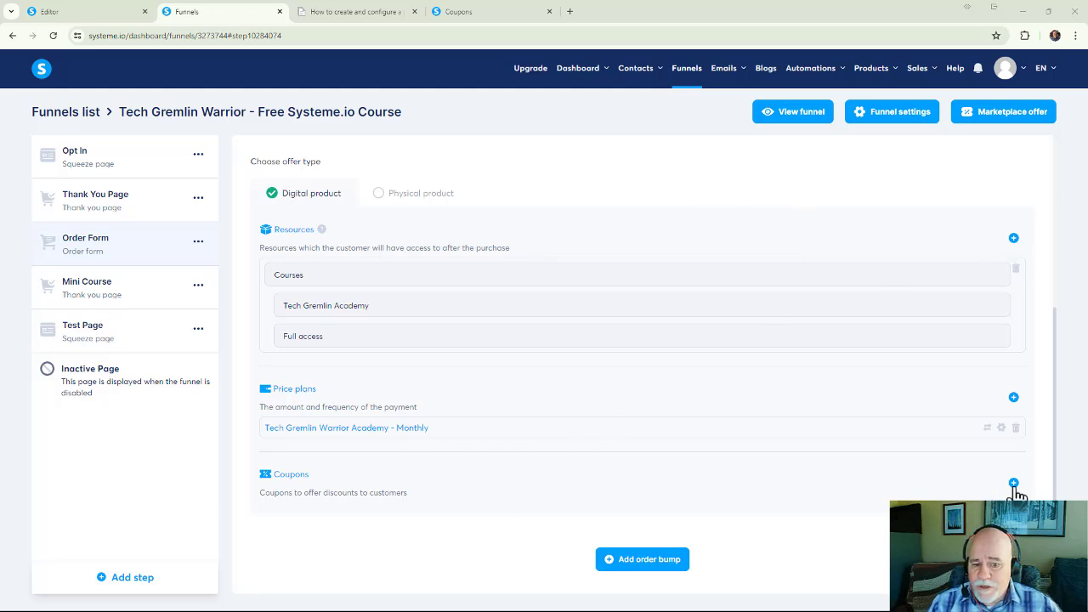
Start adding a percentage discount coupon to the order form and switch to creating a new coupon.
left_click(1013, 483)
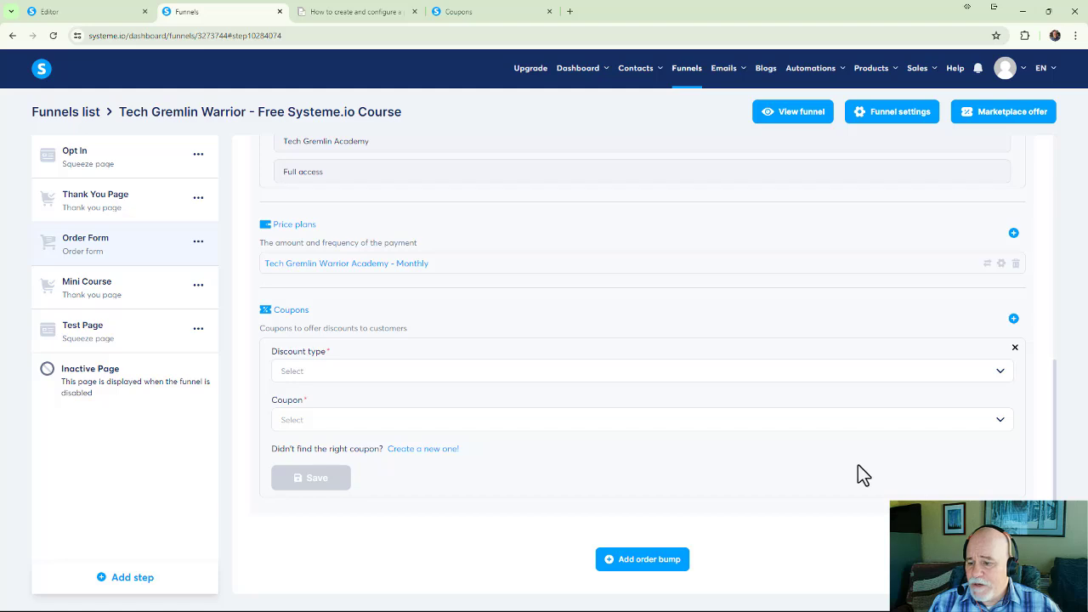
left_click(381, 371)
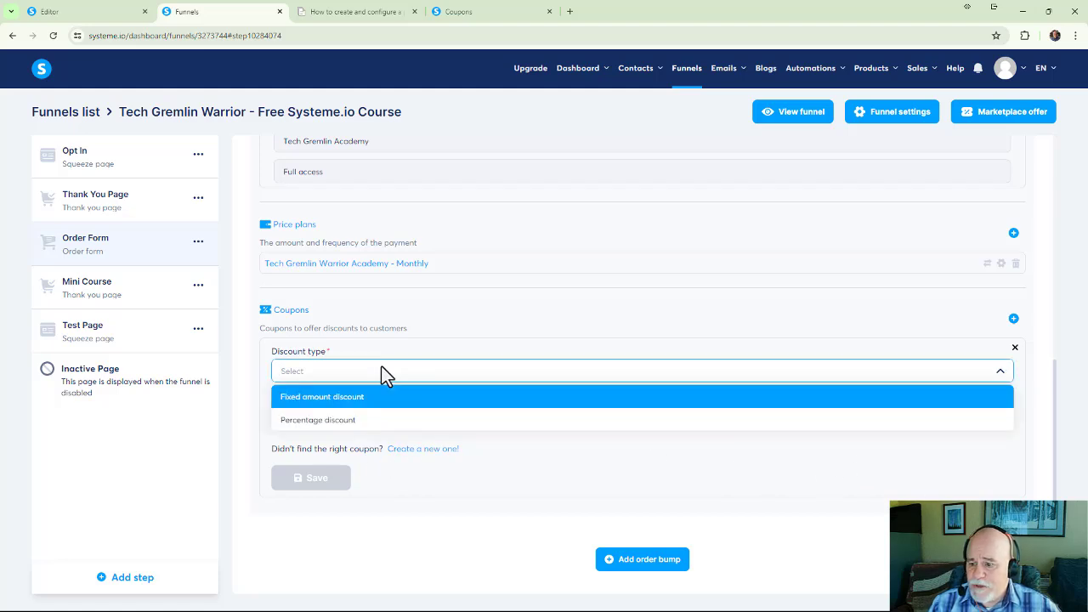
left_click(371, 417)
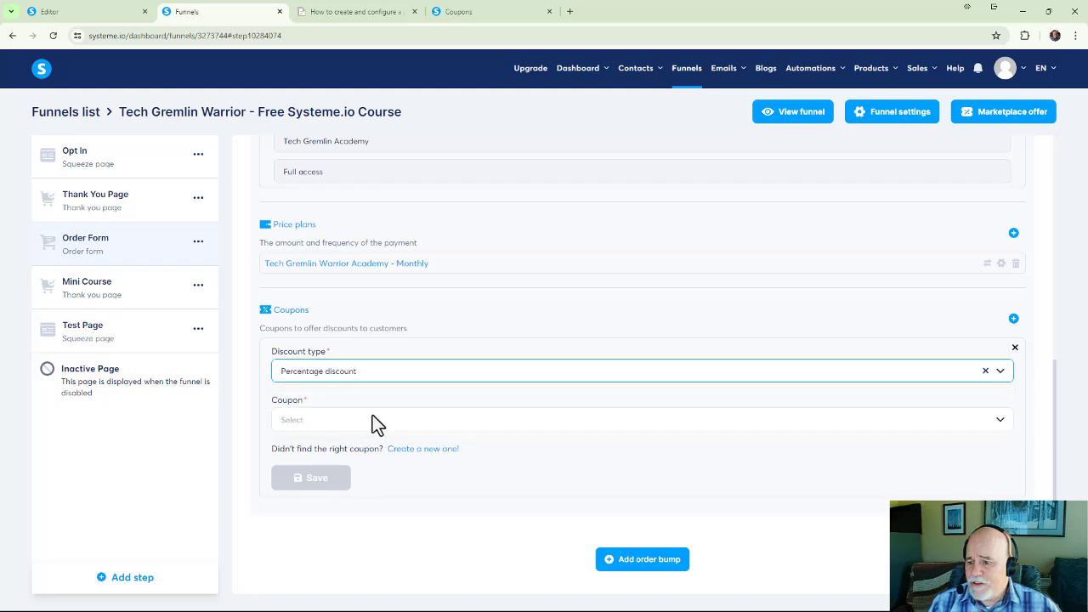
left_click(375, 419)
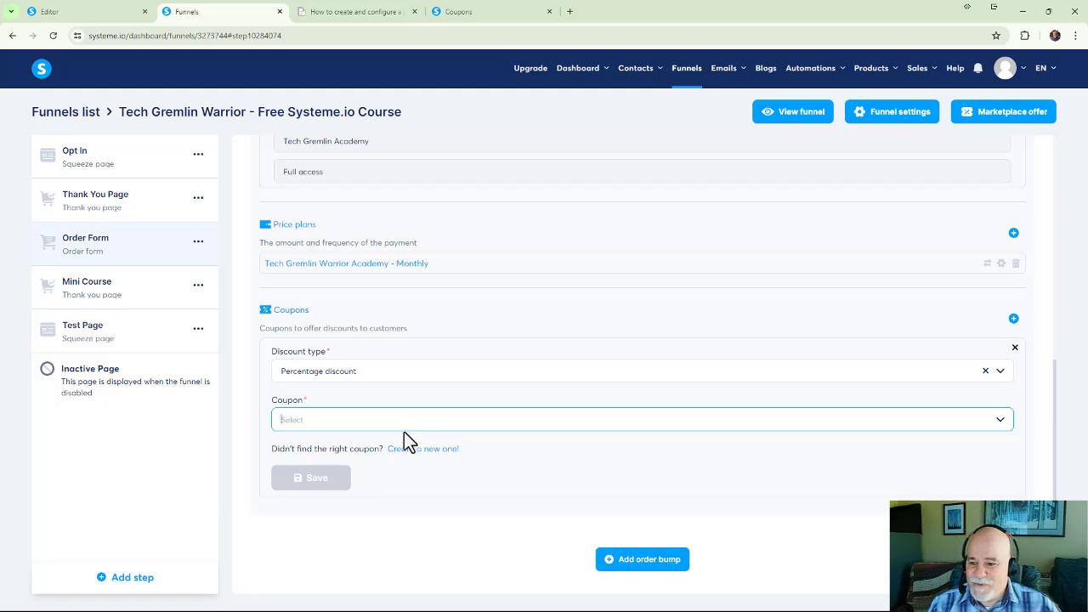
left_click(422, 450)
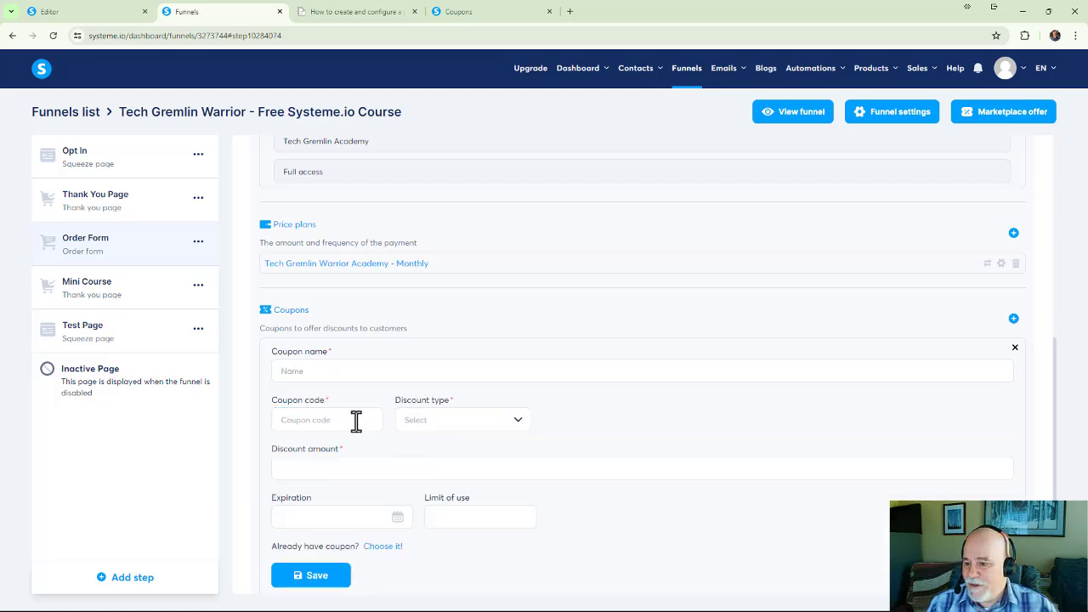
Name the new coupon TEST100OFF and use the same text as its coupon code.
left_click(343, 374)
key("ctrl+v")
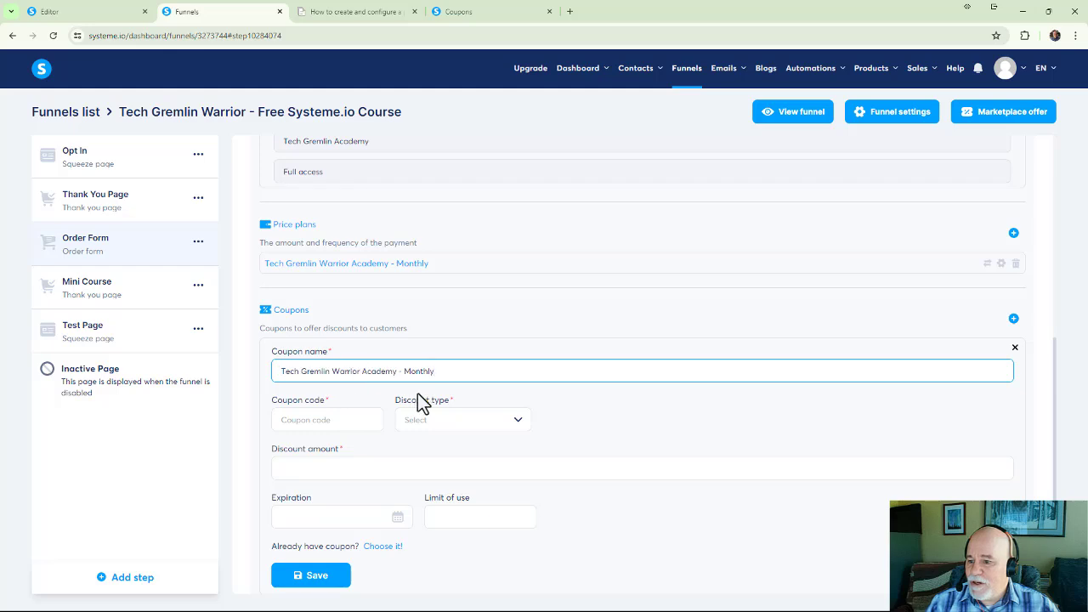
left_click_drag(429, 374, 4, 307)
key("BackSpace")
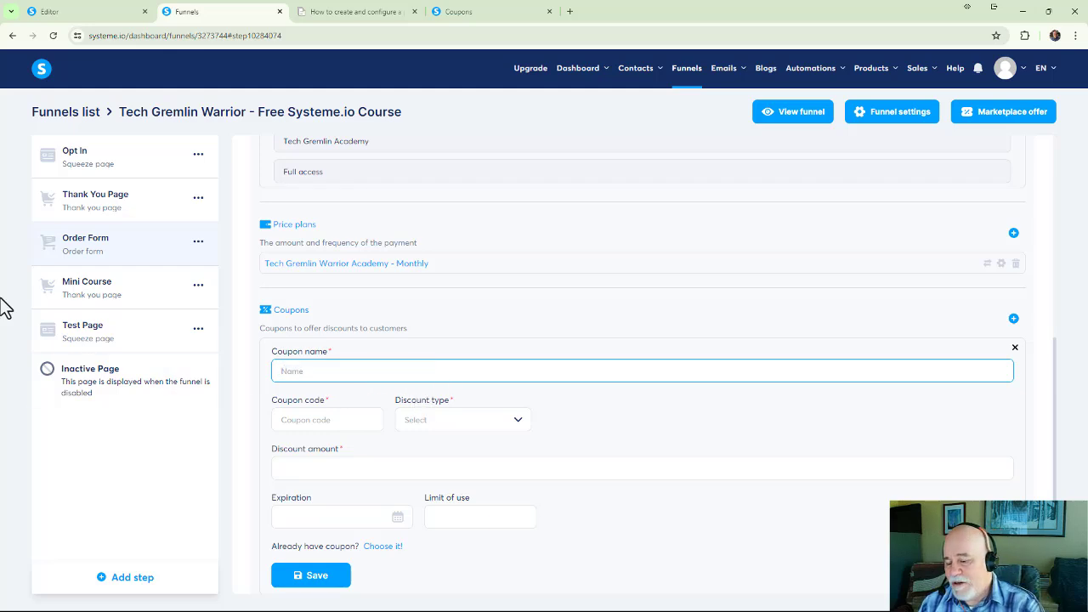
type("TEST")
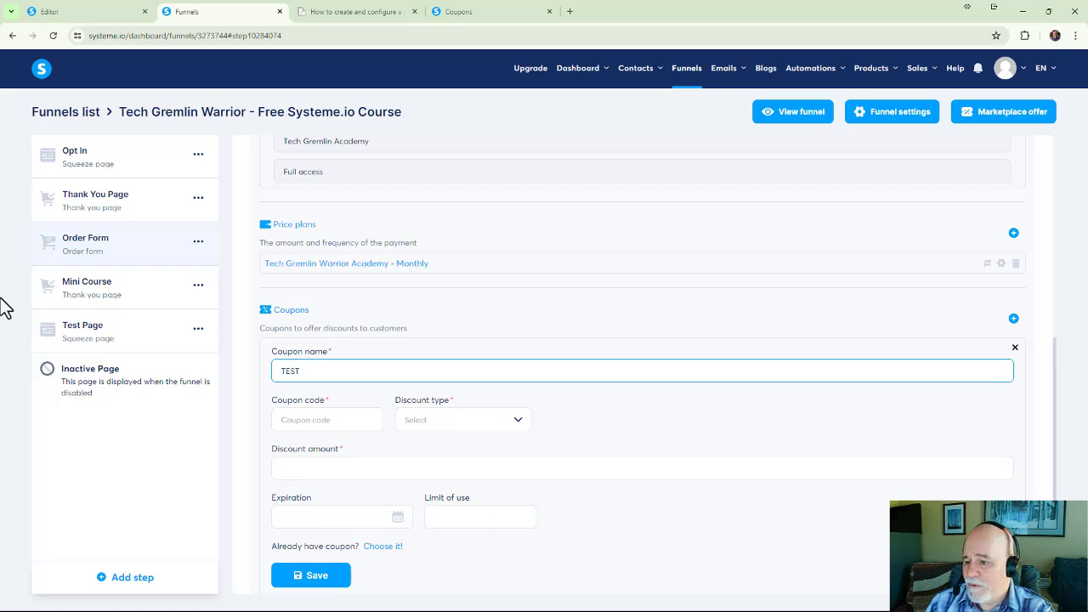
type("100OFF")
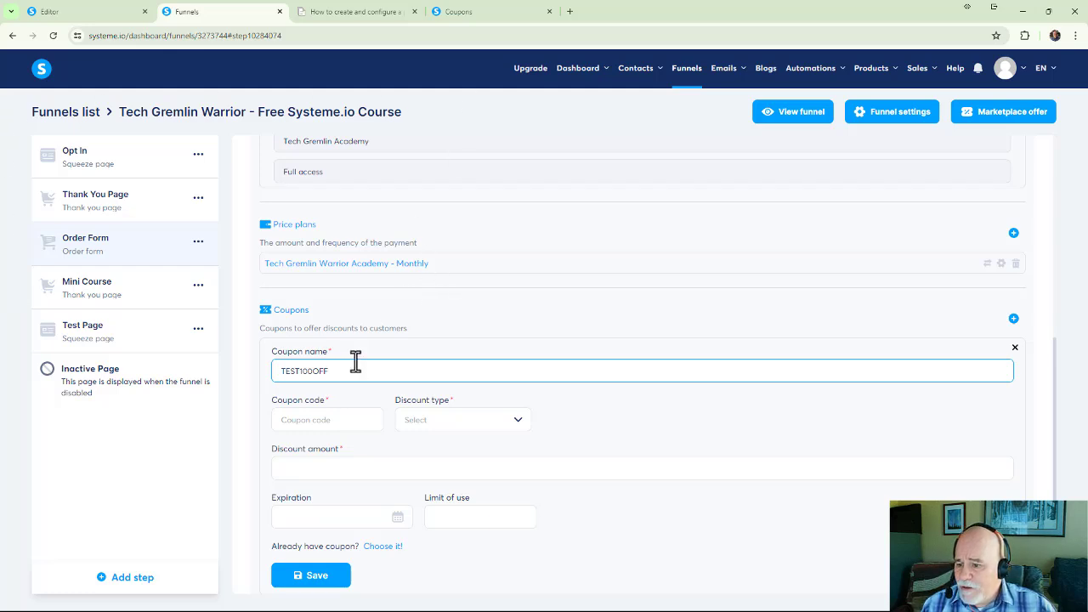
left_click_drag(354, 369, 258, 370)
key("ctrl+c")
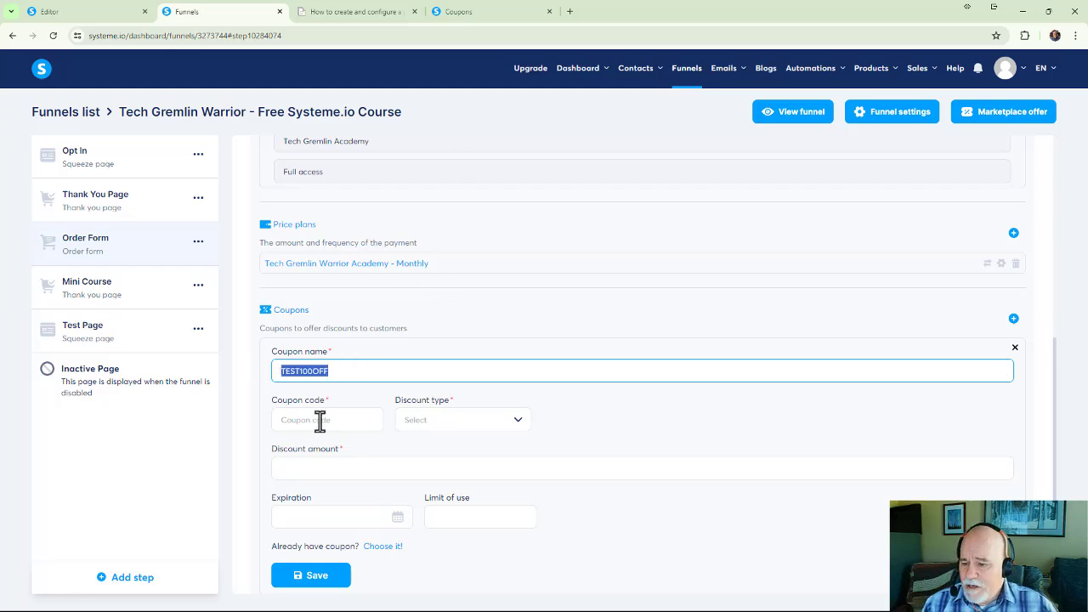
left_click(317, 419)
key("ctrl+v")
Give the coupon a percentage discount of 100 with no expiration or limit of use, and save it.
left_click(420, 424)
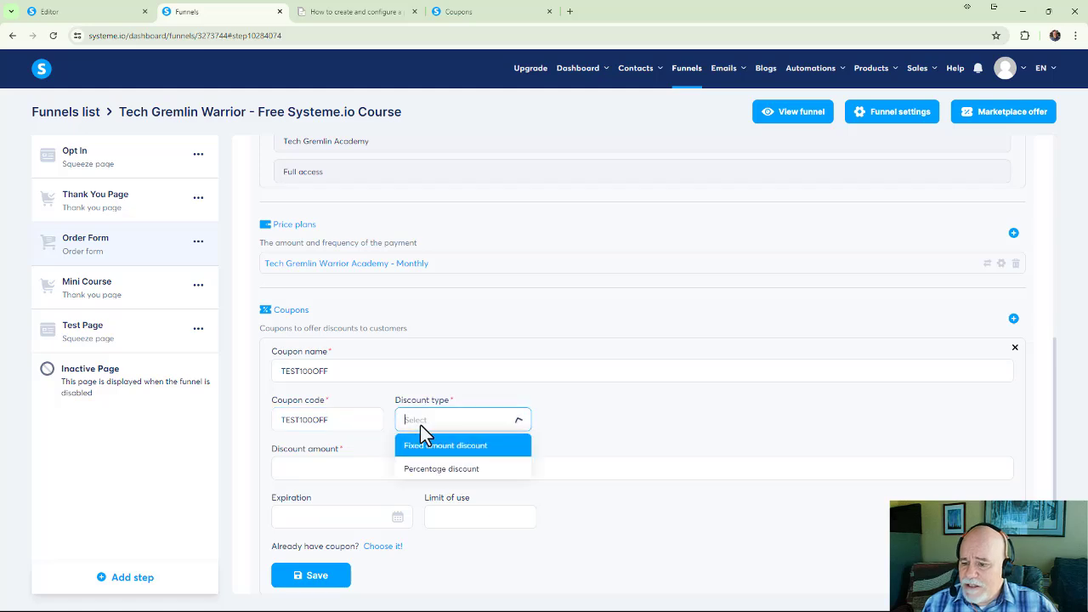
left_click(432, 466)
left_click(355, 472)
type("100")
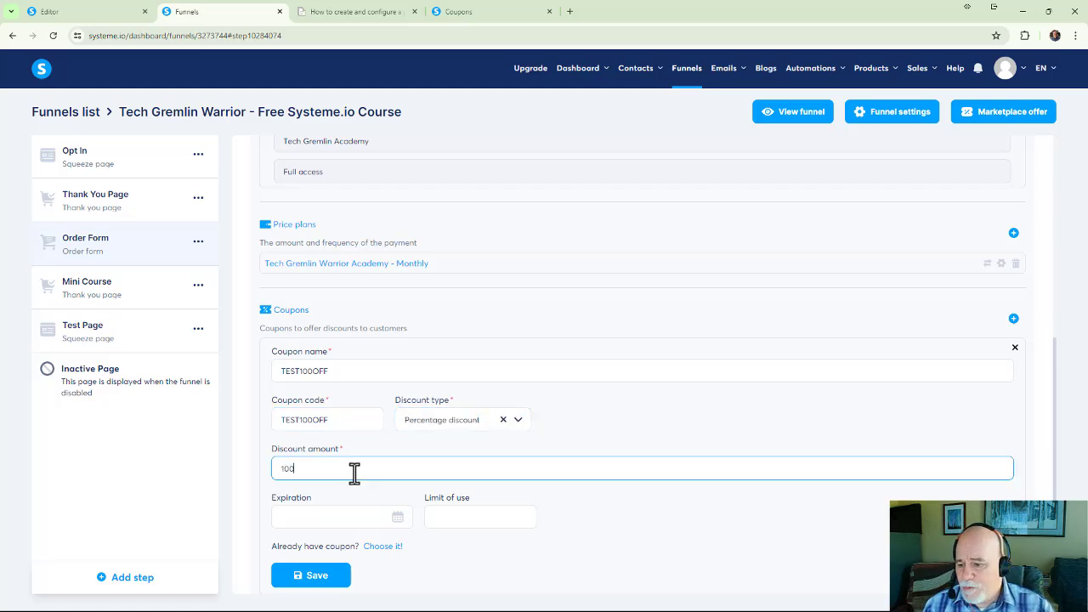
key("Tab")
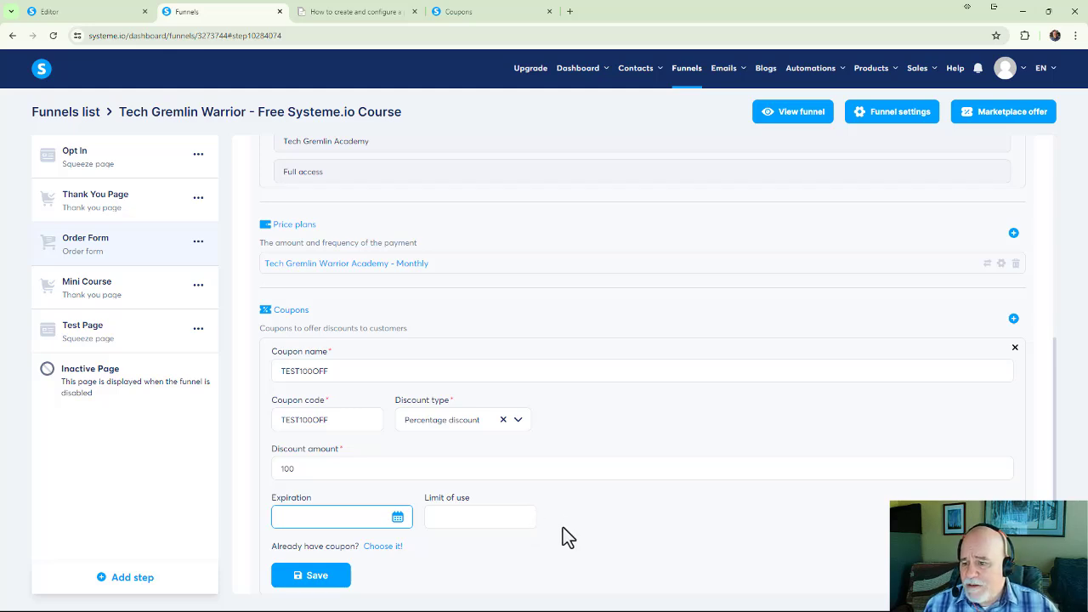
scroll(565, 520, "down", 1)
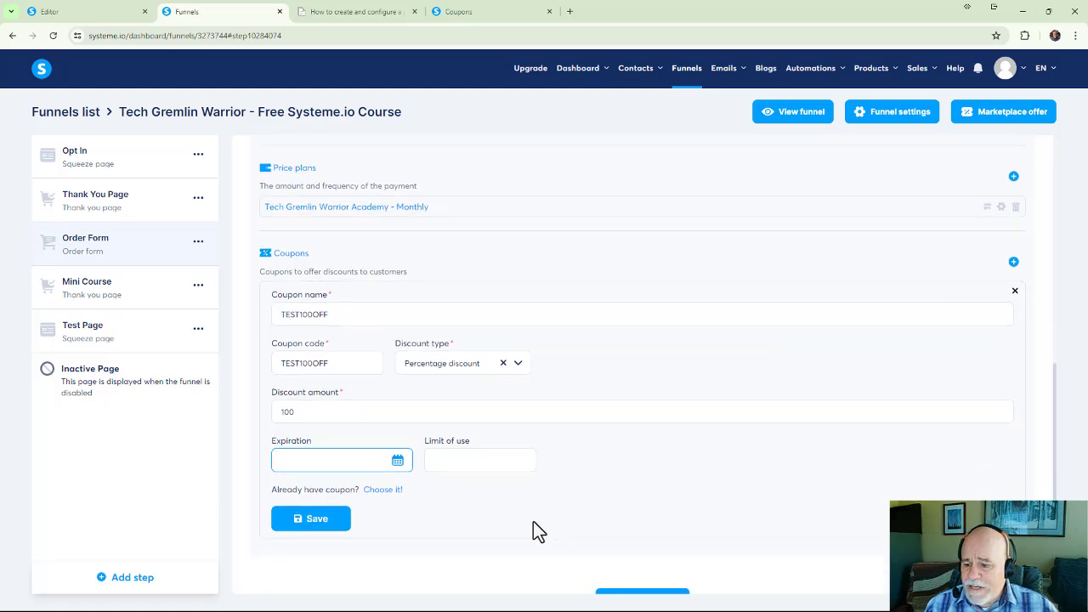
scroll(328, 497, "down", 1)
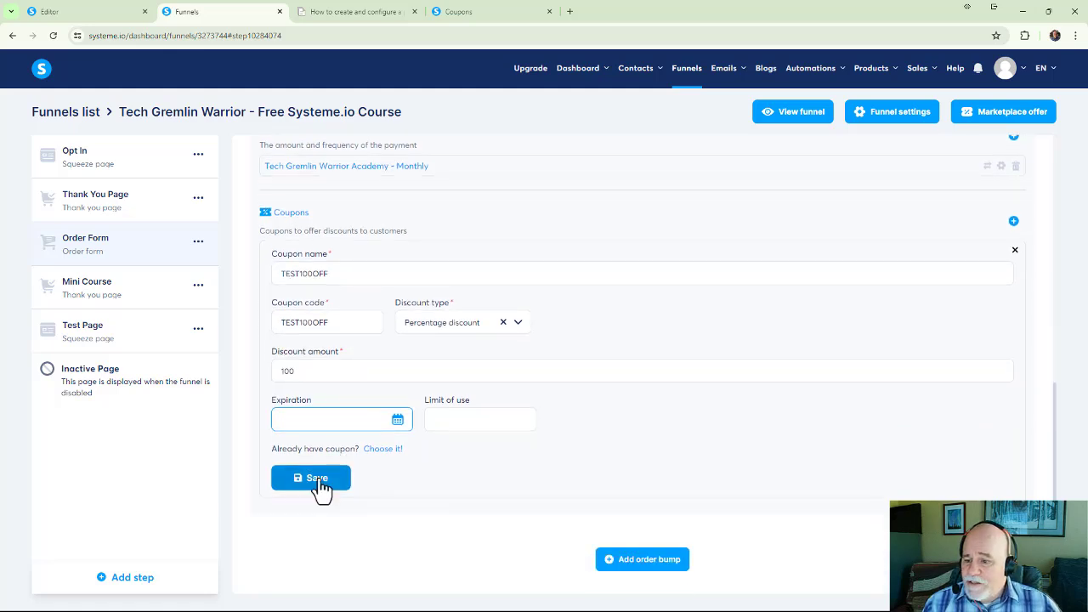
left_click(322, 486)
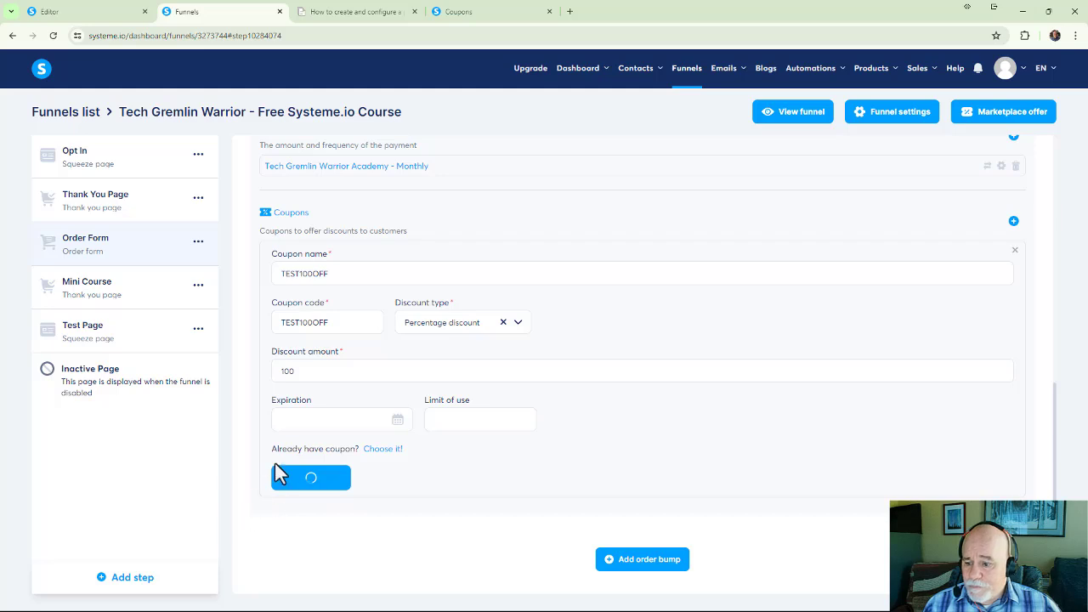
scroll(388, 396, "down", 3)
scroll(391, 400, "down", 3)
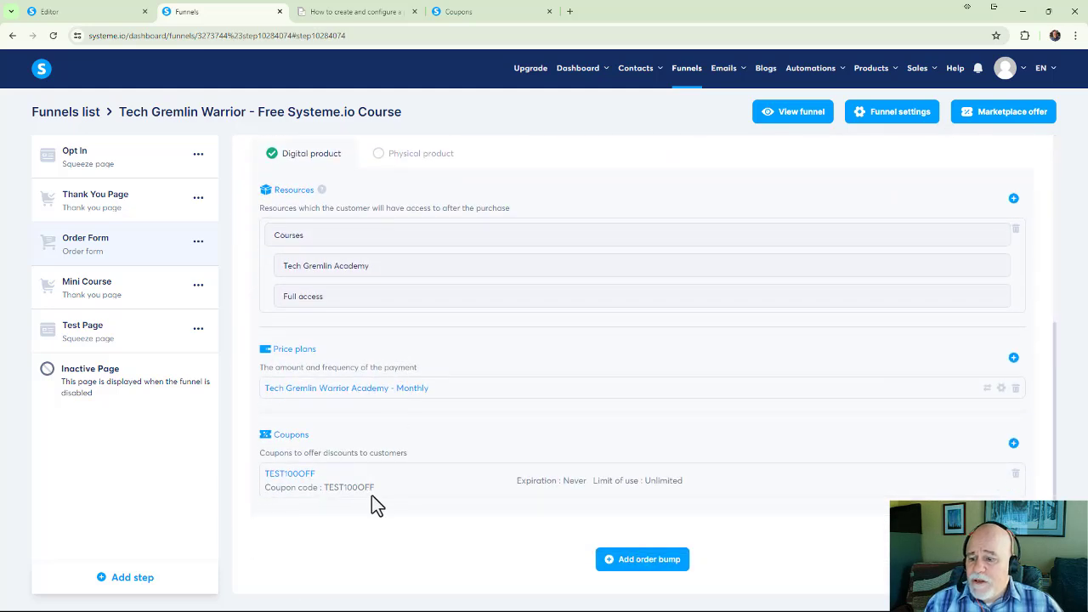
left_click_drag(373, 488, 339, 493)
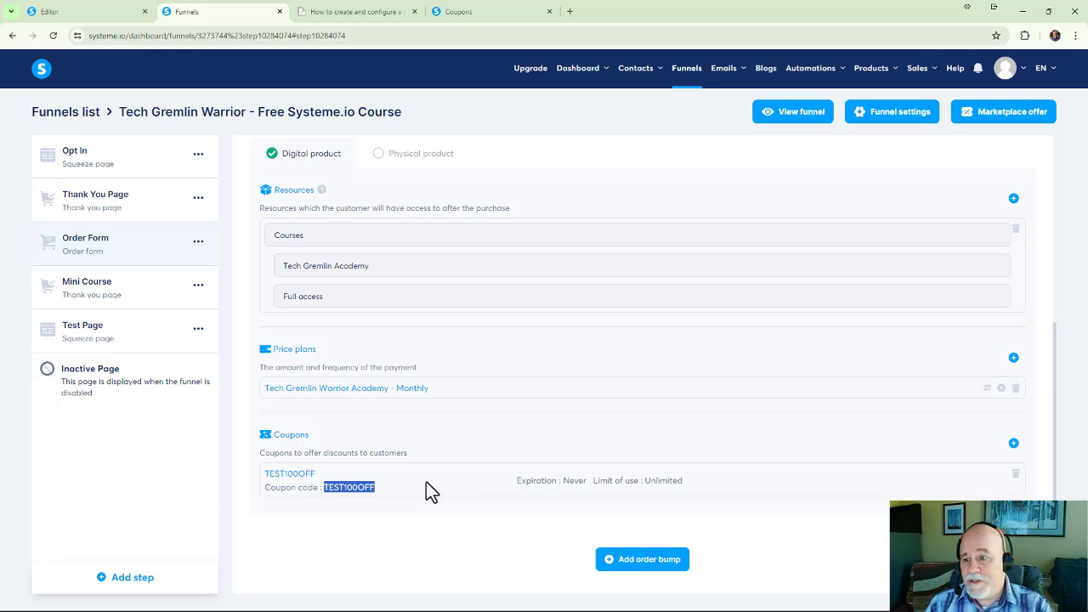
Open the Order Form page in the page editor and close the browser tab with the how-to article.
scroll(463, 441, "up", 1)
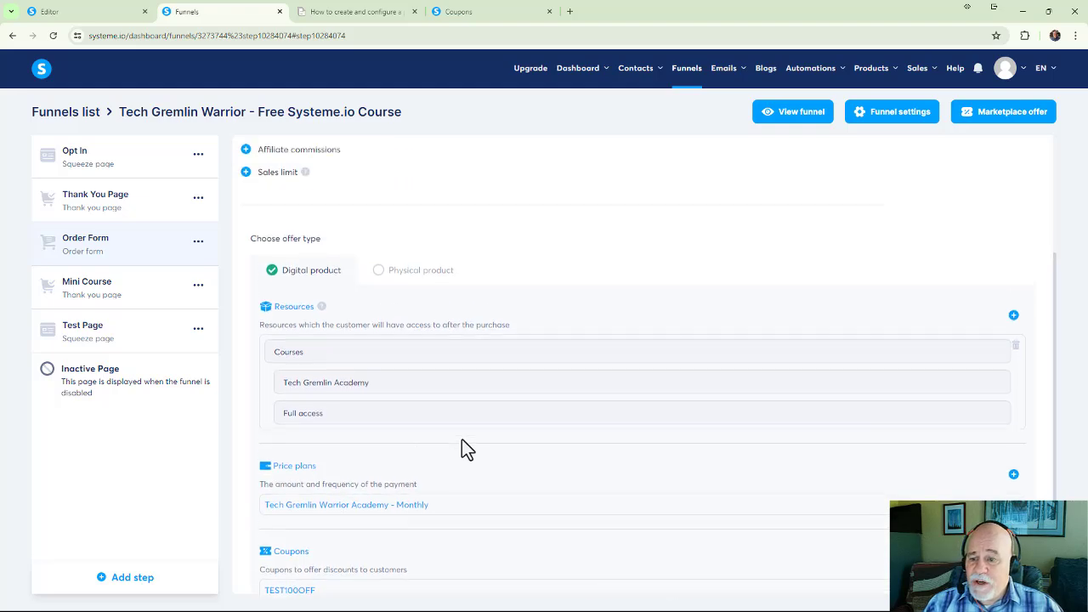
scroll(461, 438, "up", 2)
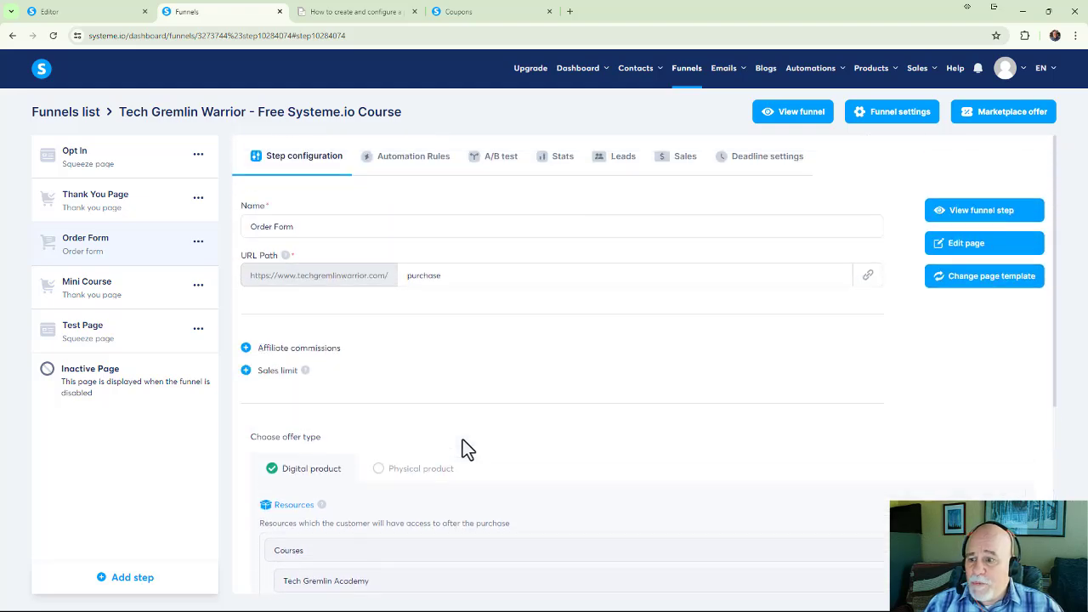
left_click(983, 253)
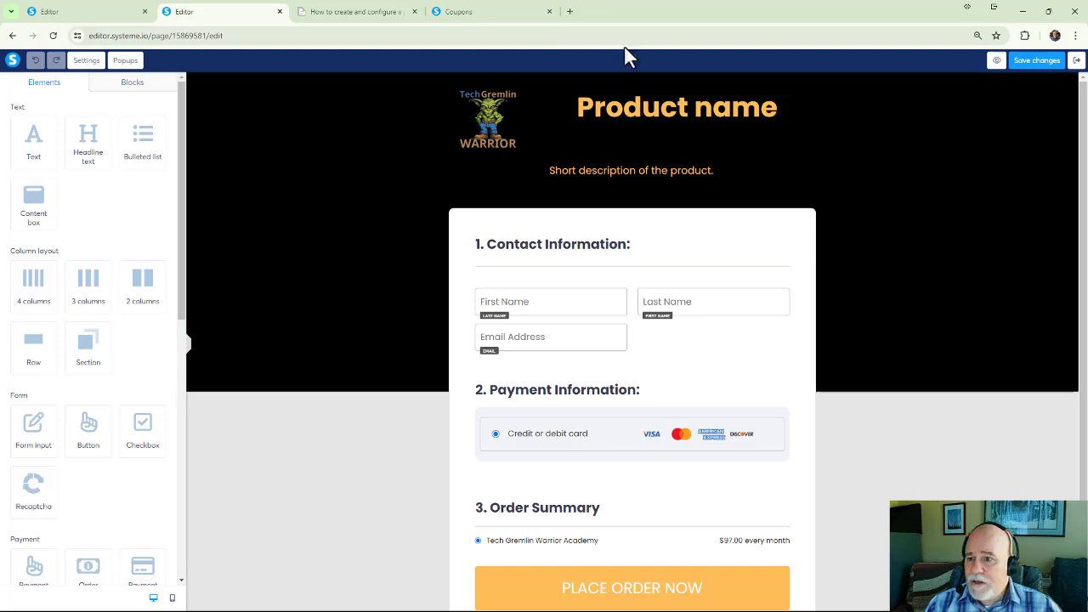
left_click(414, 11)
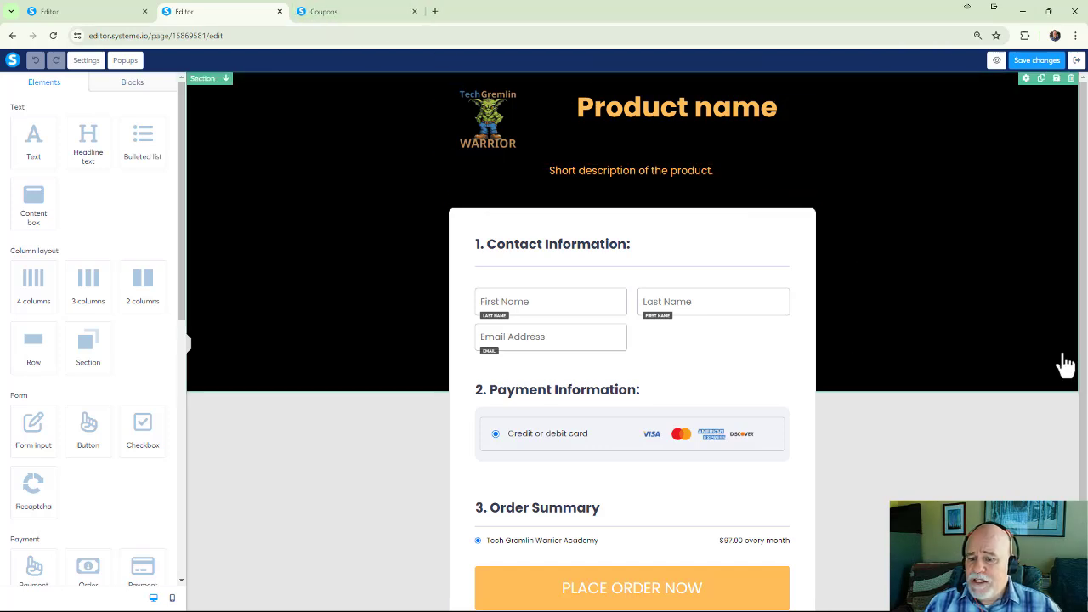
scroll(966, 400, "down", 2)
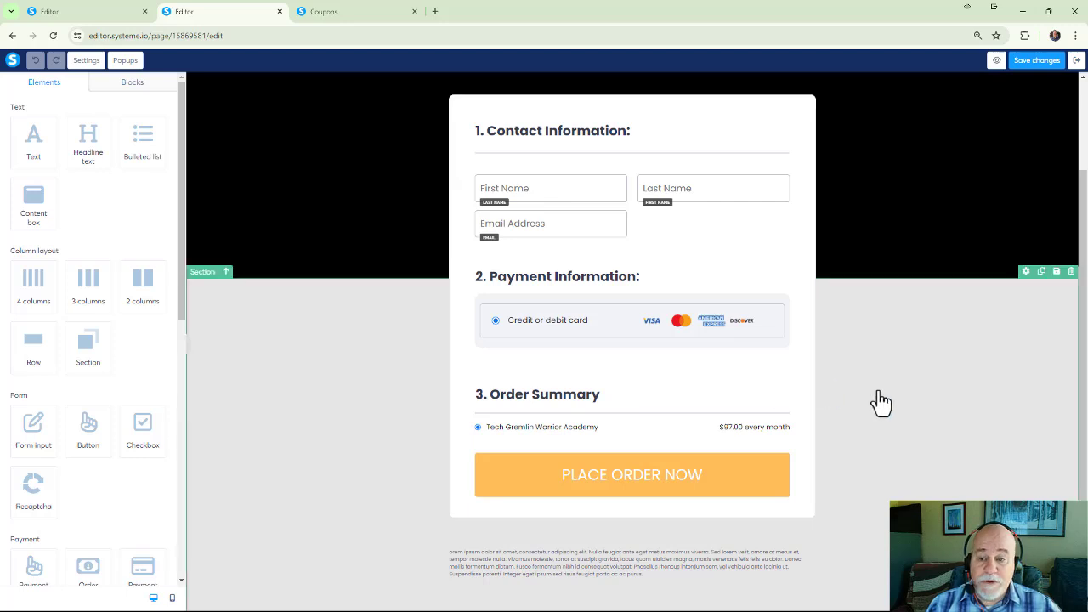
scroll(881, 403, "down", 1)
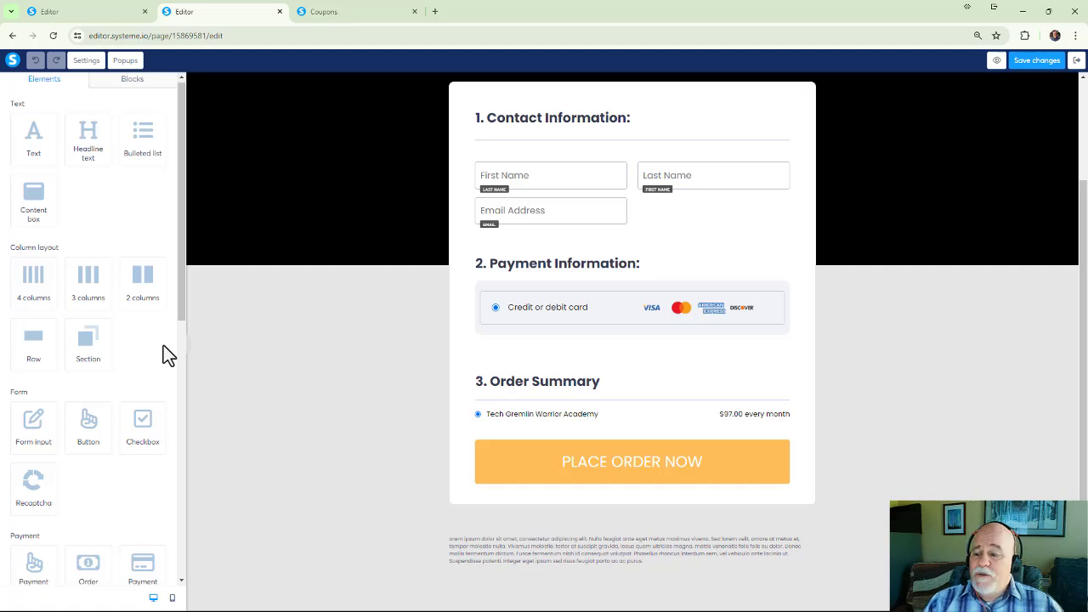
Add a Coupon element above the credit or debit card option in the Payment Information section and save the page.
scroll(104, 446, "down", 1)
scroll(26, 389, "down", 5)
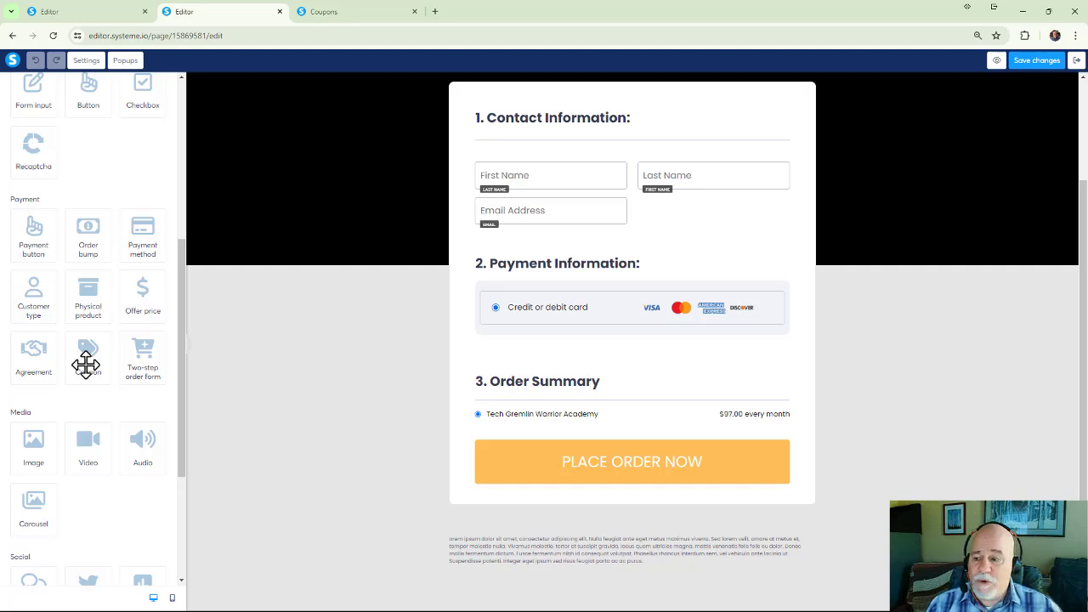
left_click_drag(86, 364, 564, 298)
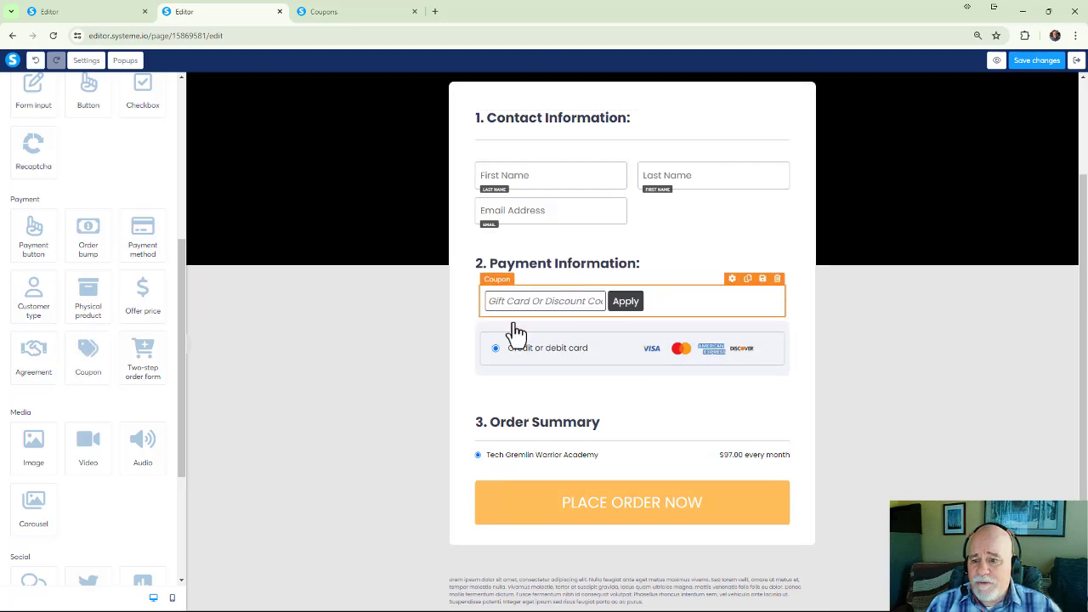
left_click(1036, 60)
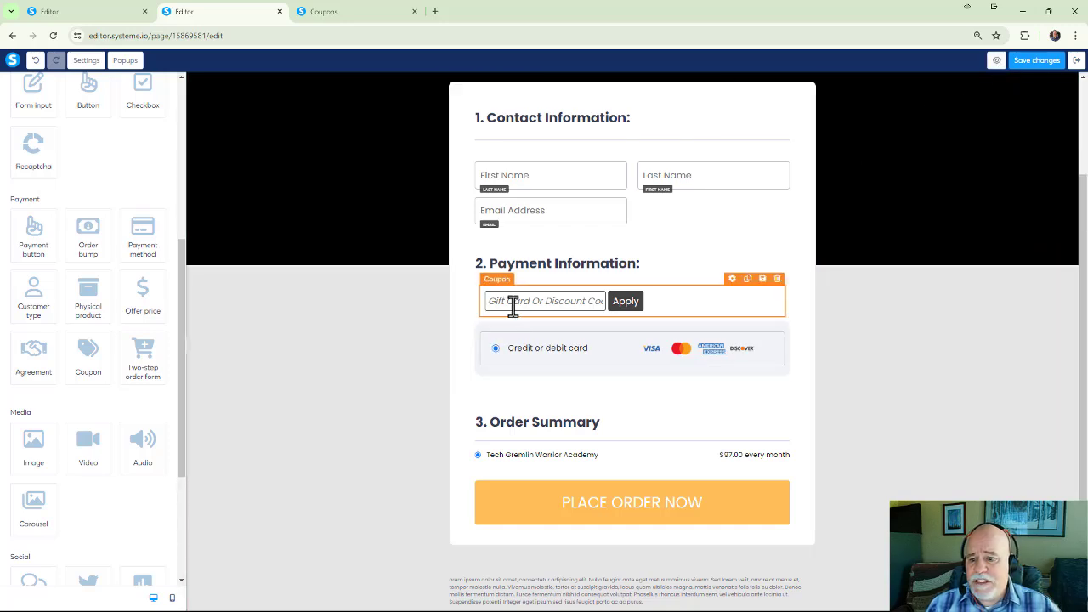
Preview the order form page and review it from the contact fields through the order summary.
scroll(513, 307, "up", 1)
scroll(515, 311, "up", 1)
scroll(516, 315, "down", 2)
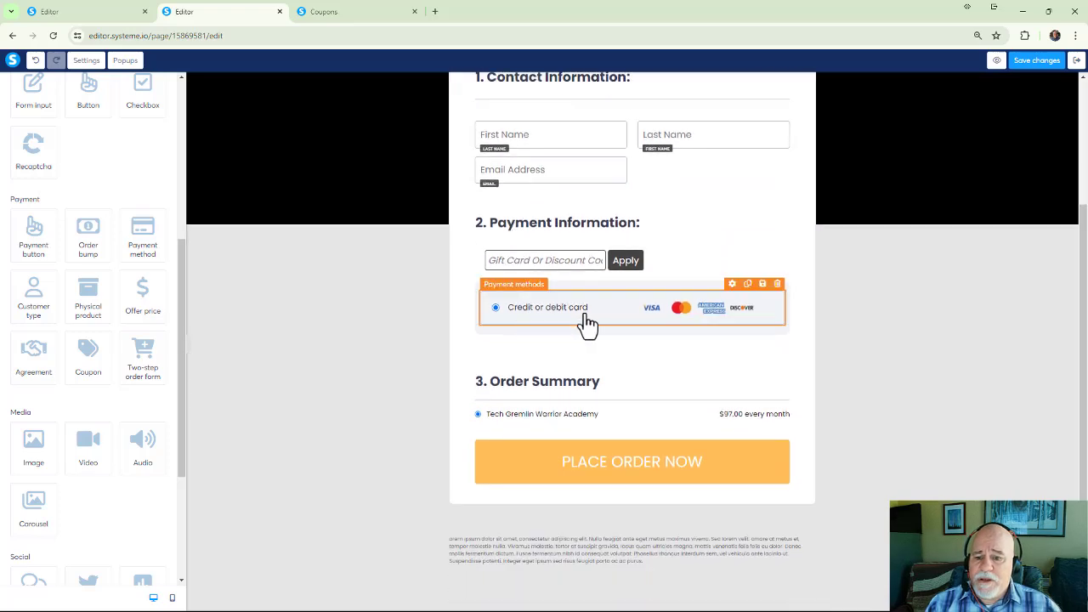
left_click(998, 65)
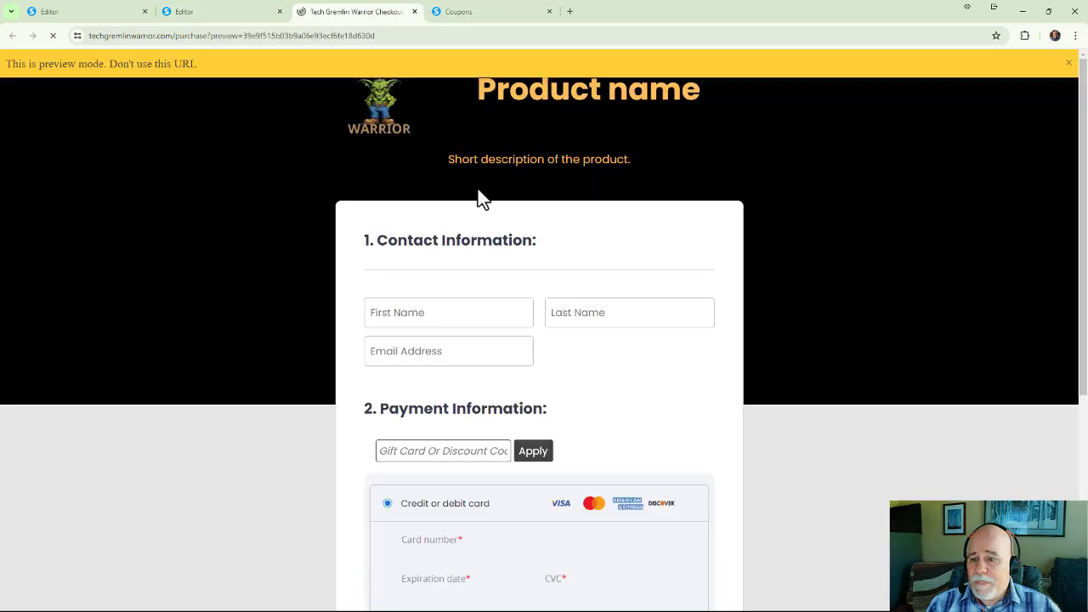
scroll(476, 255, "down", 2)
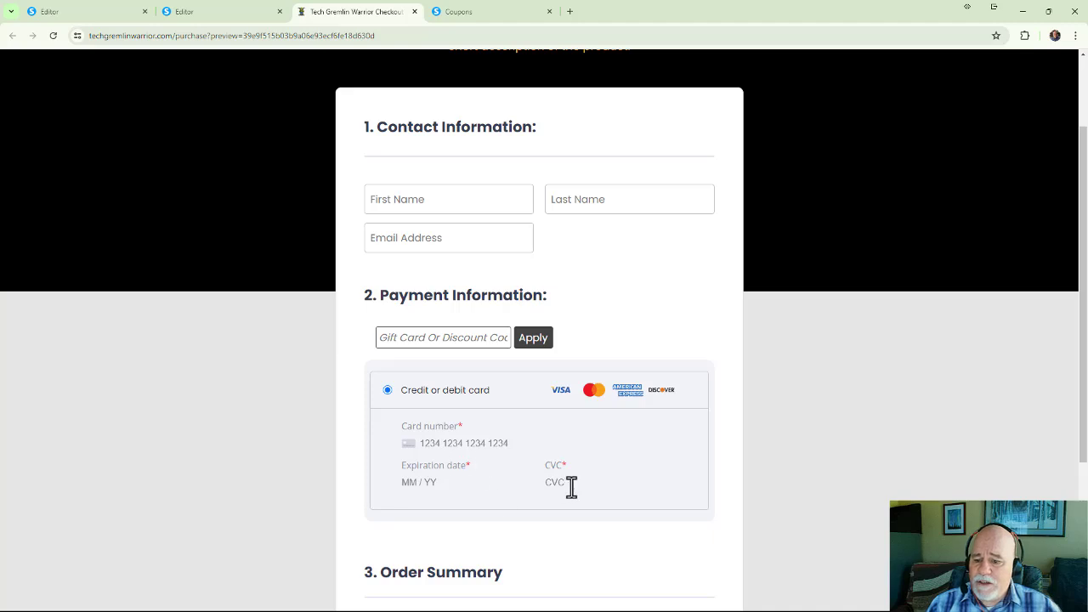
scroll(527, 503, "down", 4)
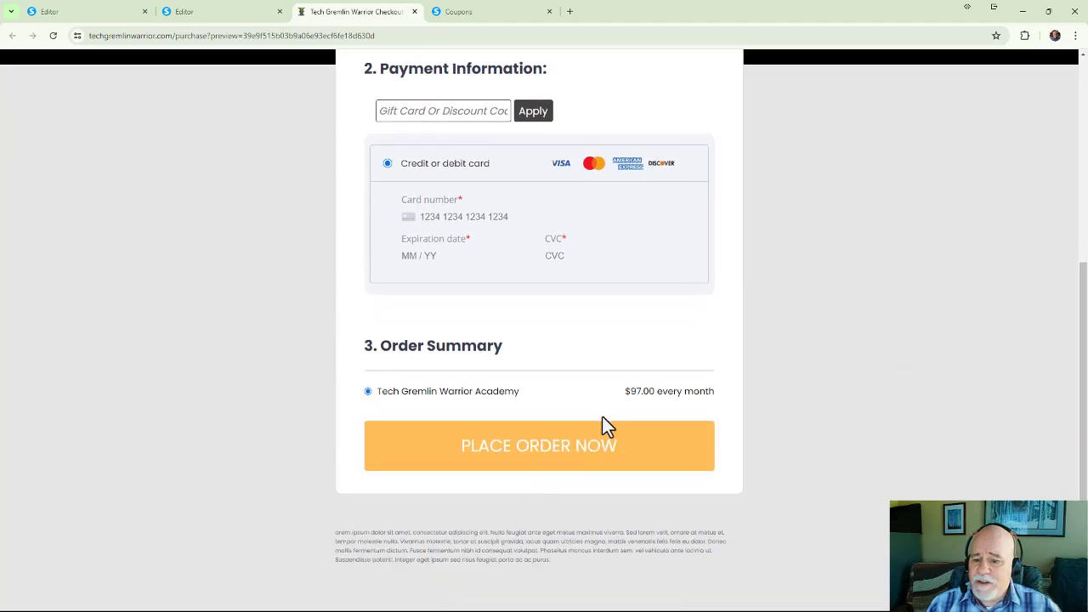
scroll(601, 427, "up", 4)
Fill in the customer's first name and enter Test as the last name in the contact information.
left_click(404, 198)
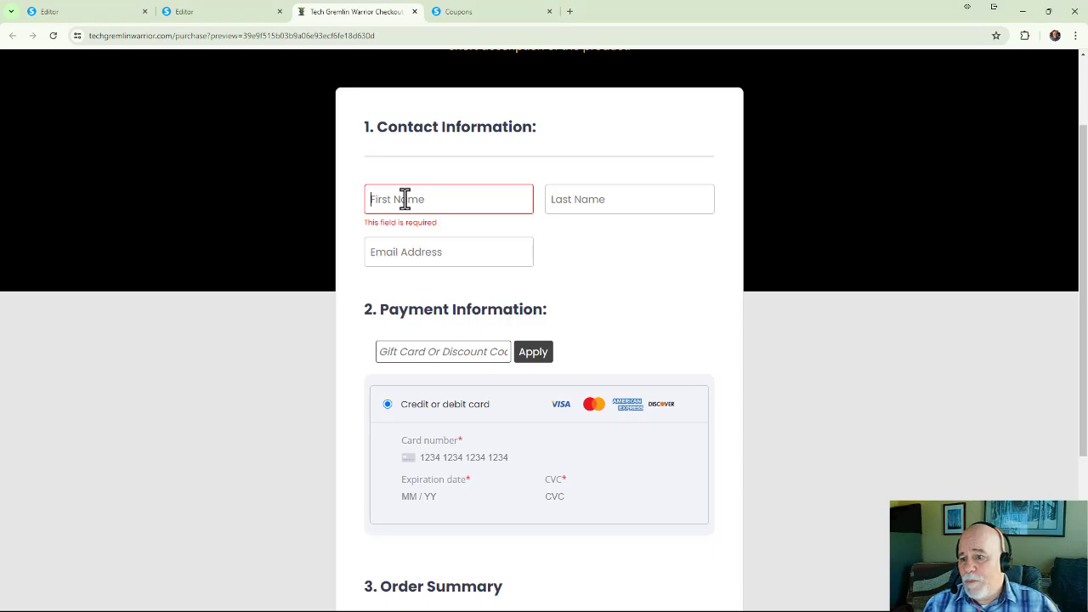
type("Sean")
key("Tab")
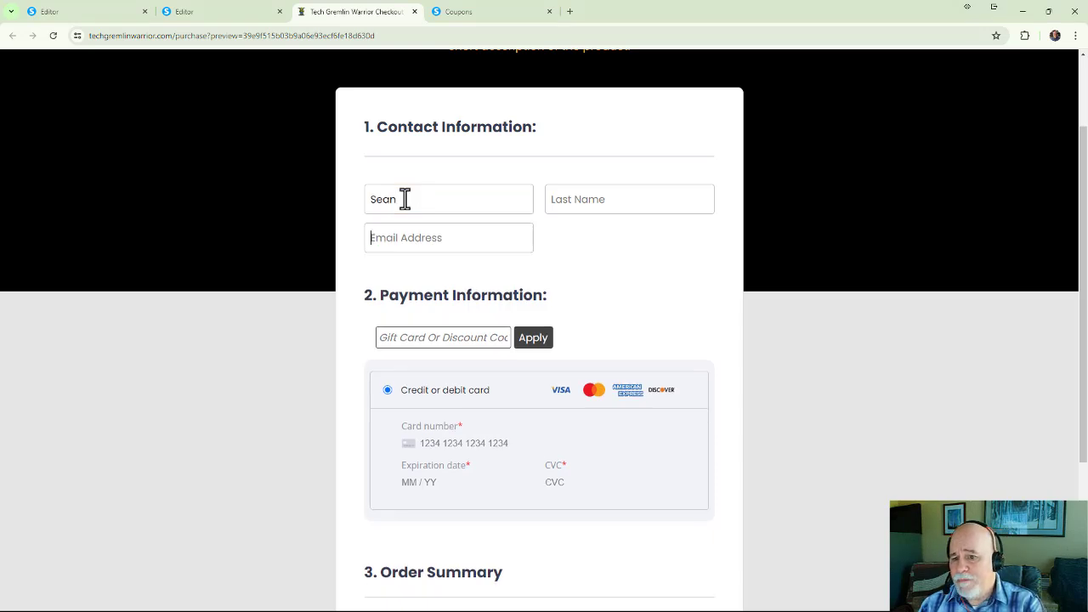
left_click(558, 195)
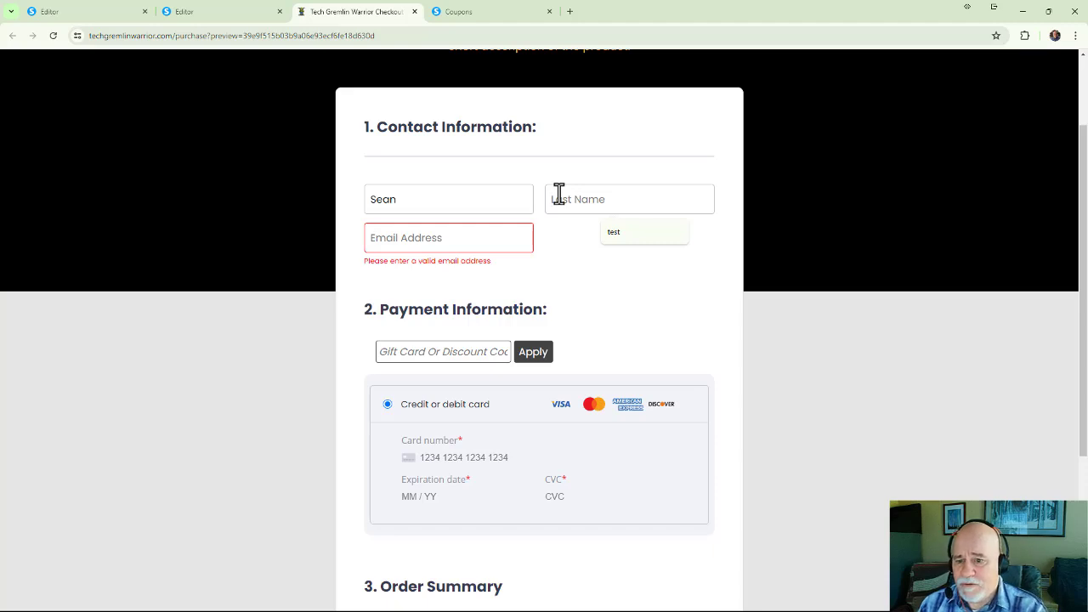
type("Test")
Fill in the customer's email address in the contact information.
left_click(449, 237)
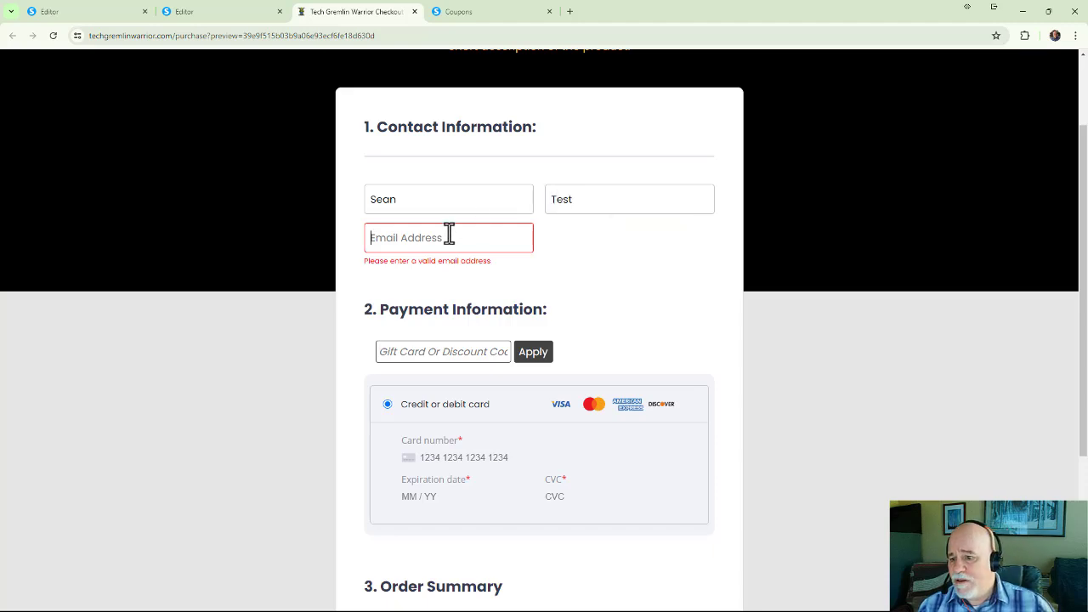
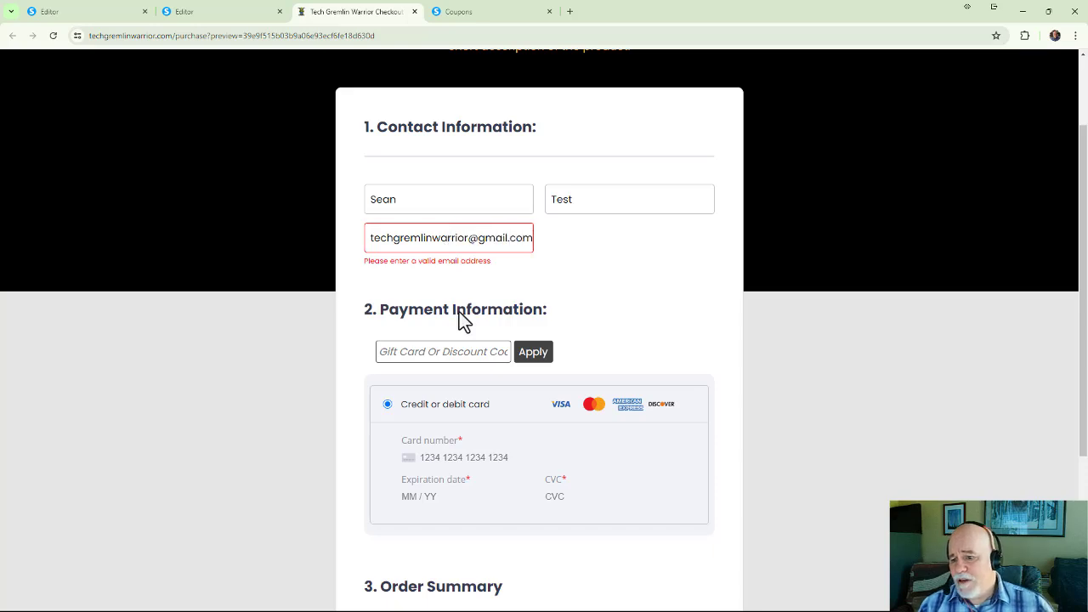
Apply the discount code TEST100OFF to the checkout and place the order.
left_click(454, 353)
type("TEST100OFF")
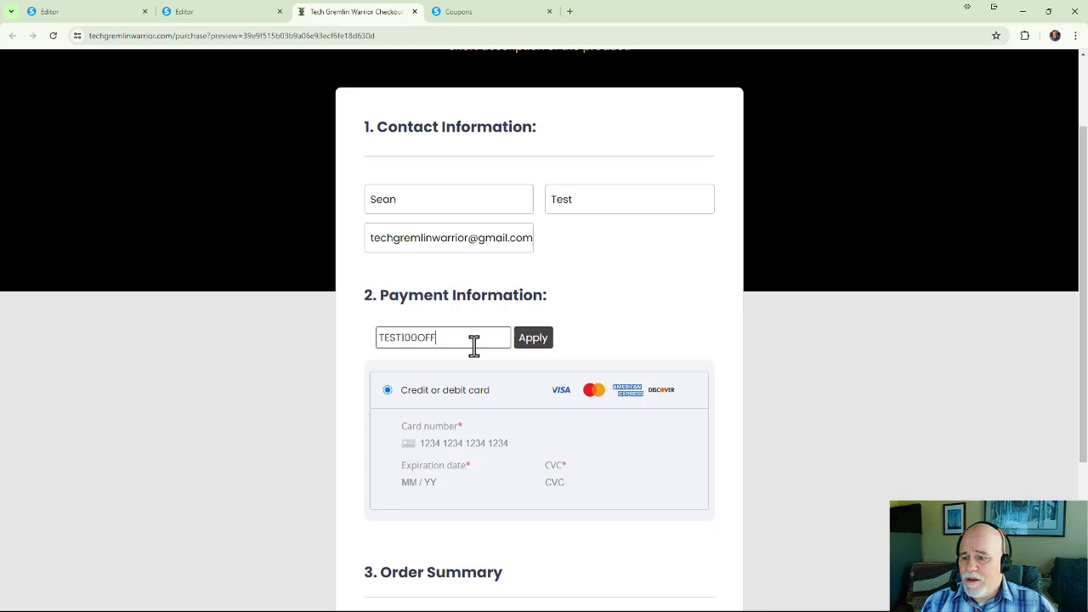
left_click(522, 341)
scroll(382, 348, "down", 1)
scroll(430, 302, "down", 3)
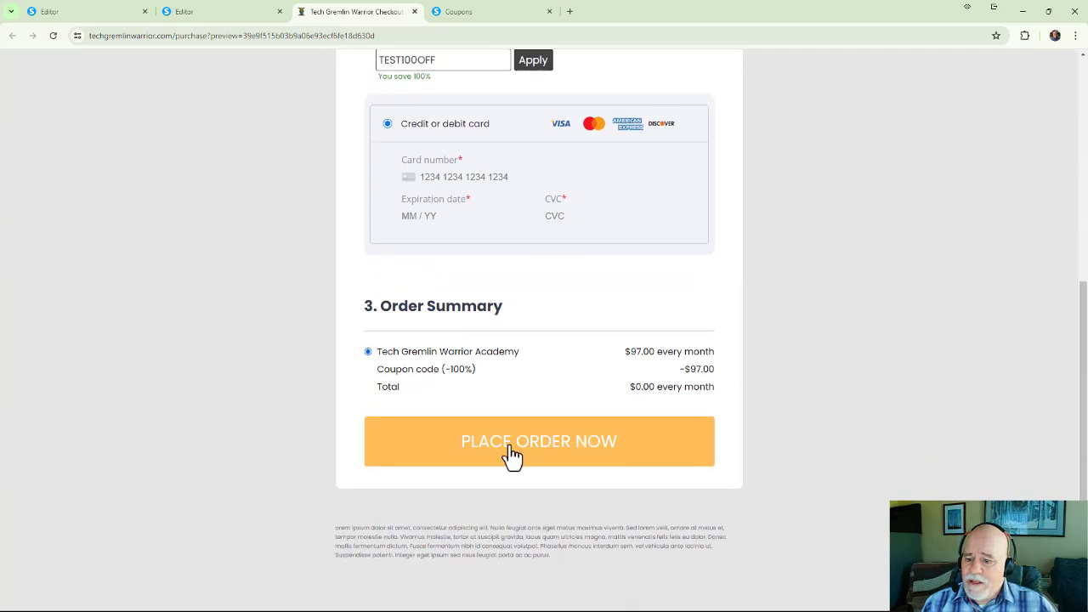
left_click(600, 453)
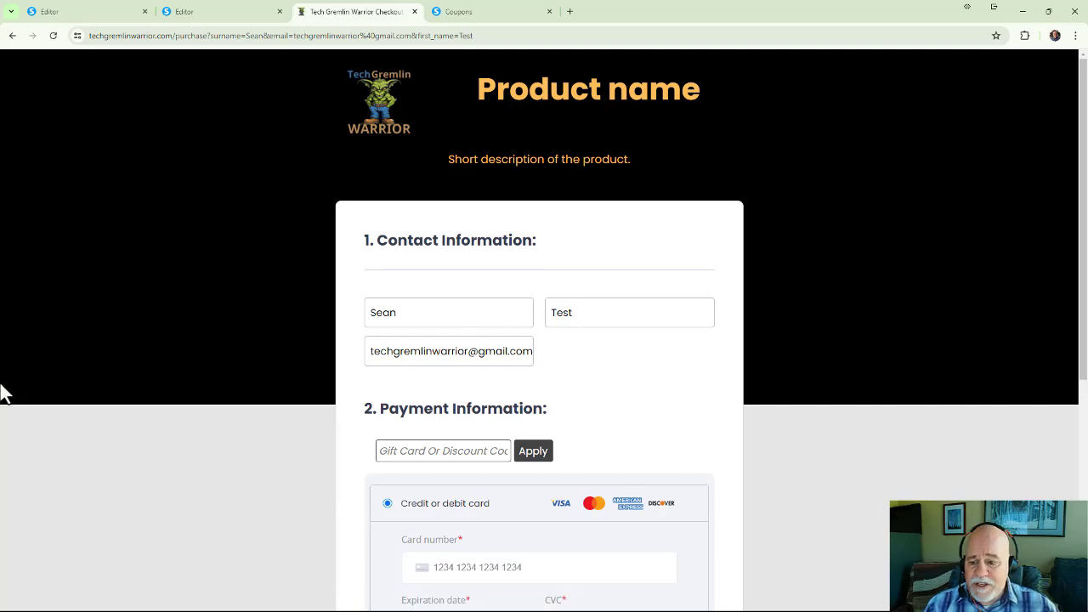
Examine the contact, payment and order summary sections of the checkout page after submitting the order.
scroll(7, 390, "down", 4)
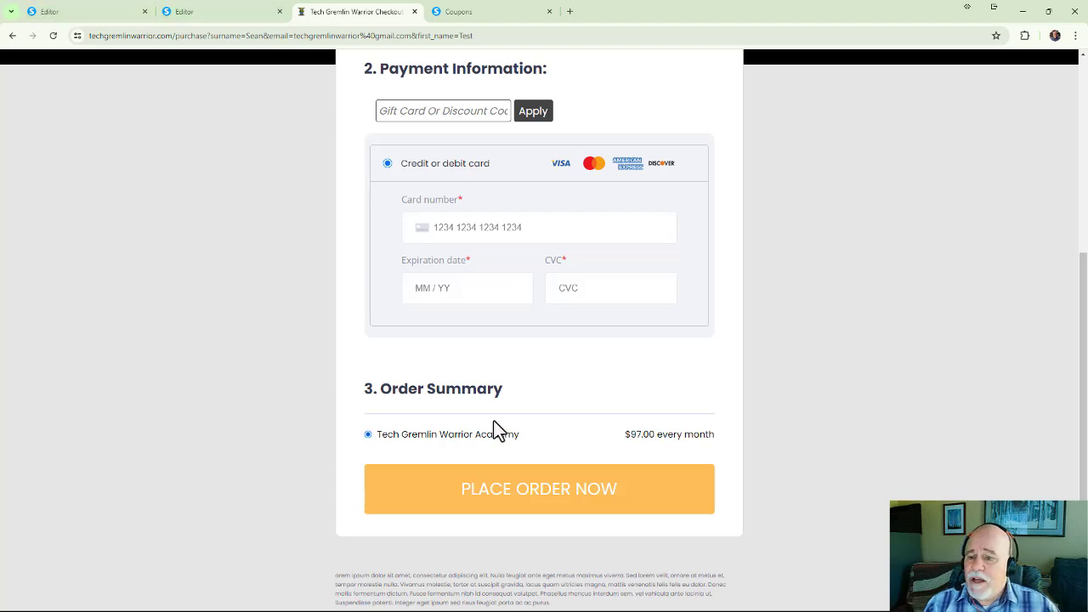
scroll(459, 440, "up", 4)
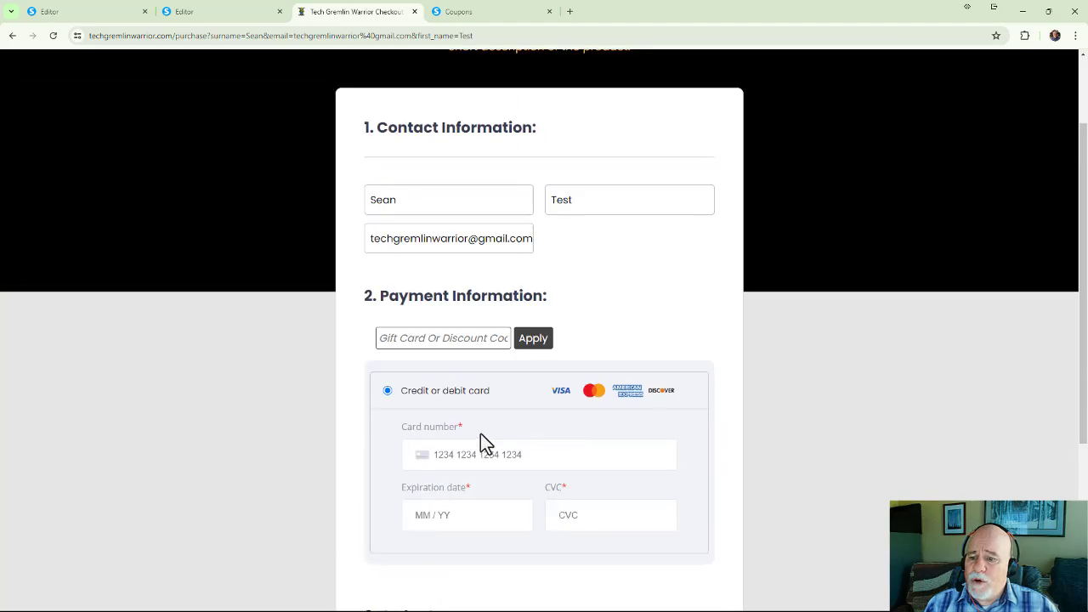
scroll(481, 442, "down", 2)
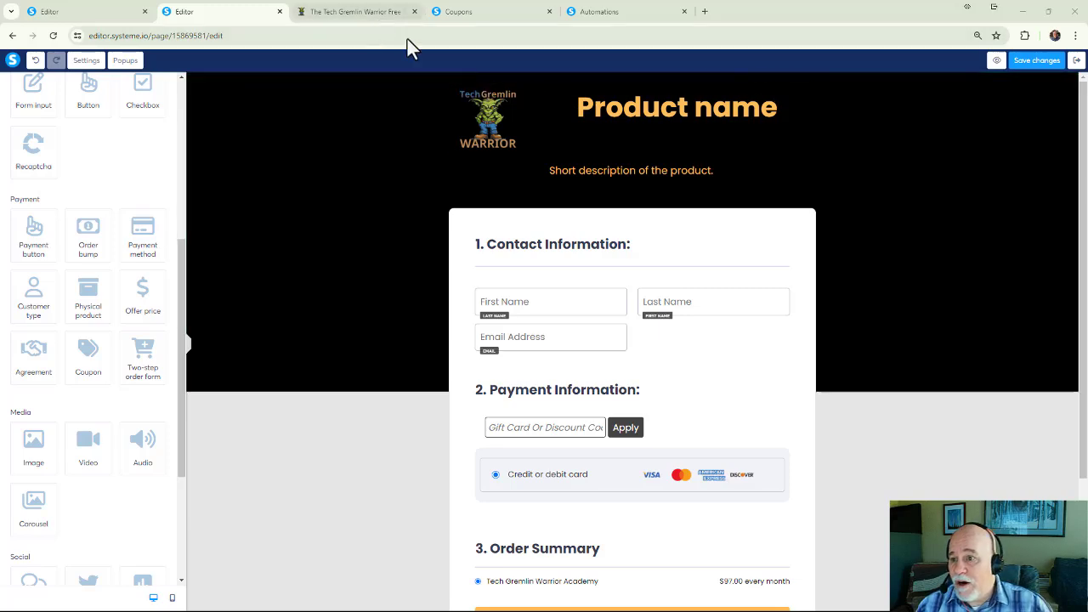
View the free mini-course page in its browser tab and return to the order form page editor.
left_click(395, 12)
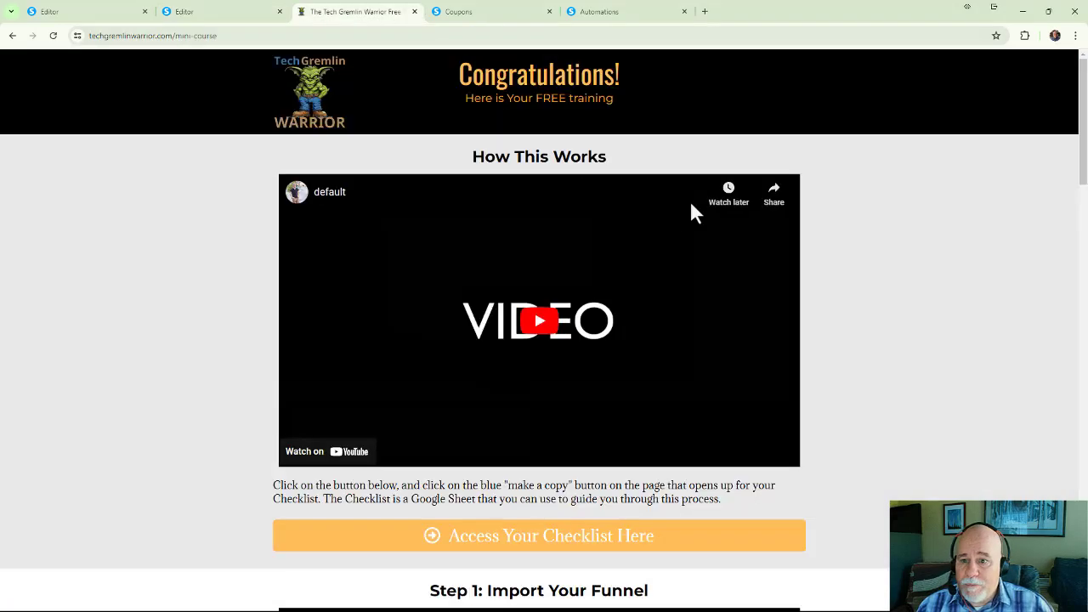
left_click(216, 17)
Delete the coupon element from the Payment Information section along with the empty row that held it, confirming both deletions.
scroll(539, 365, "down", 1)
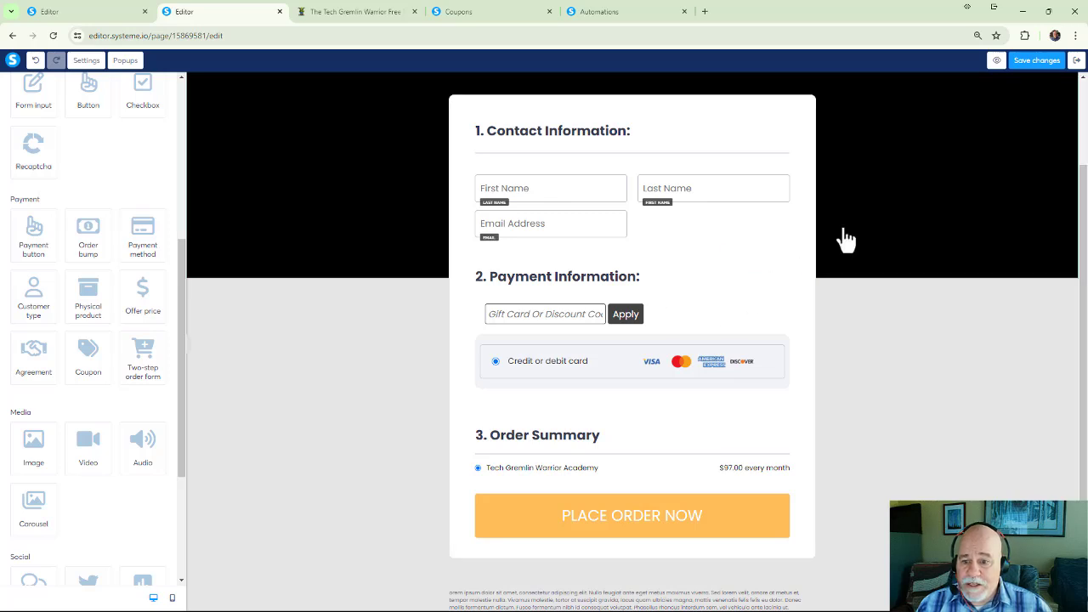
left_click(701, 325)
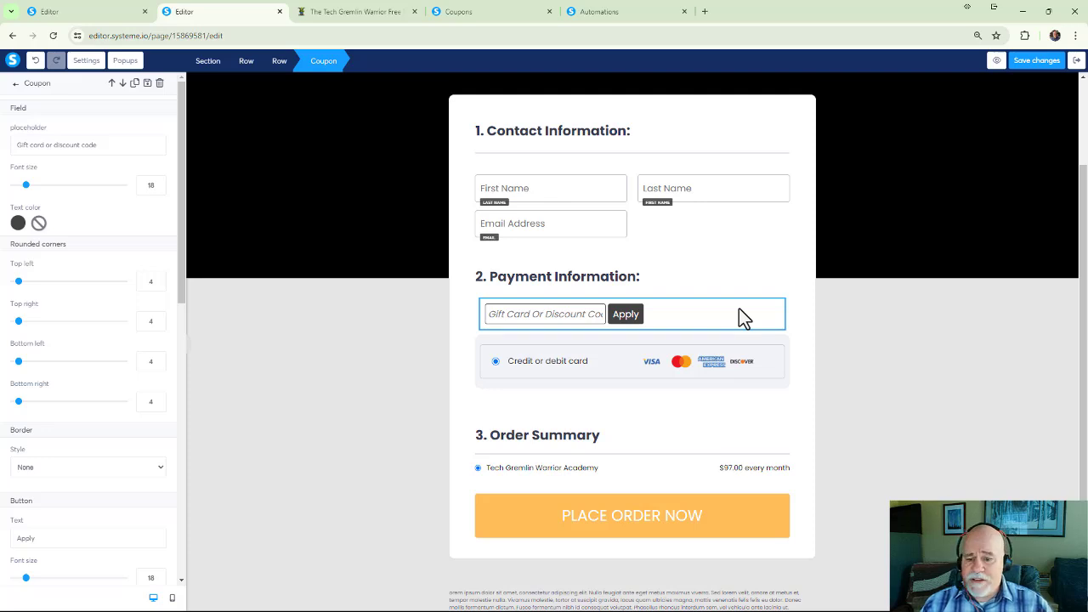
left_click(729, 290)
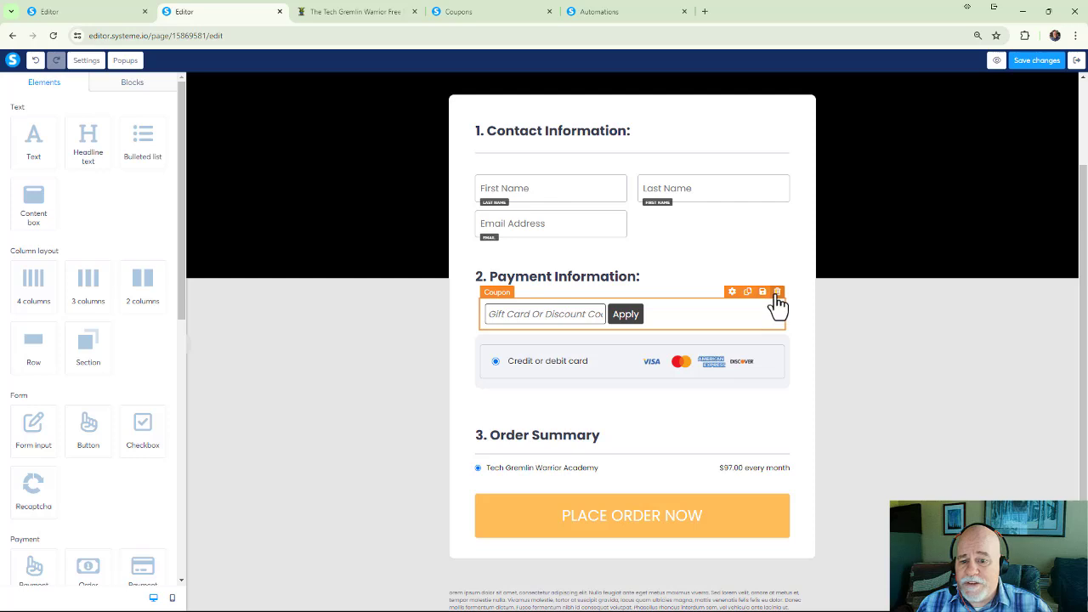
left_click(776, 293)
left_click(597, 105)
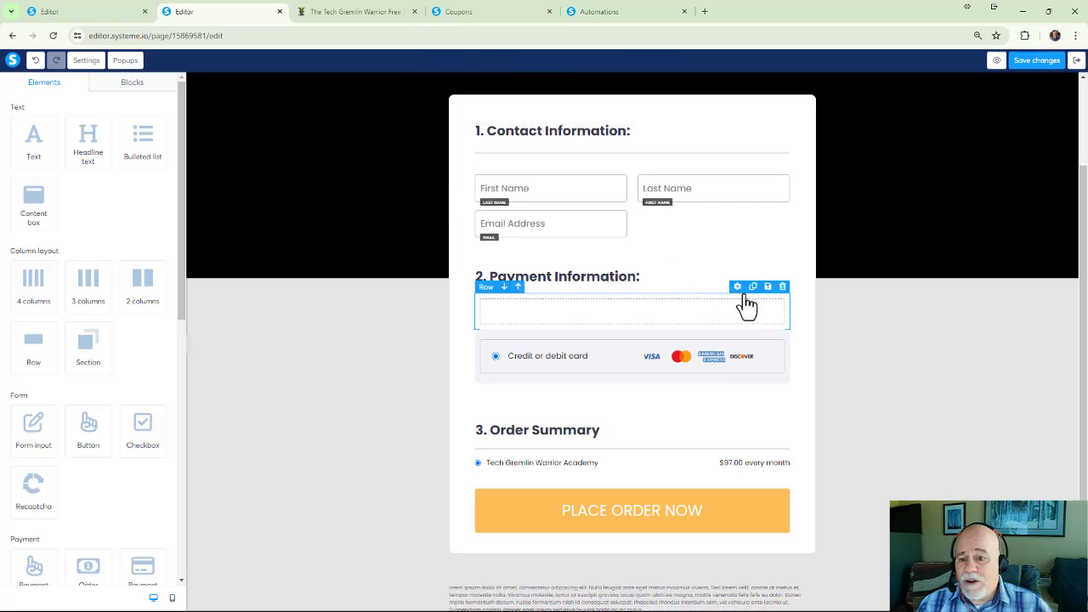
left_click(782, 287)
left_click(598, 112)
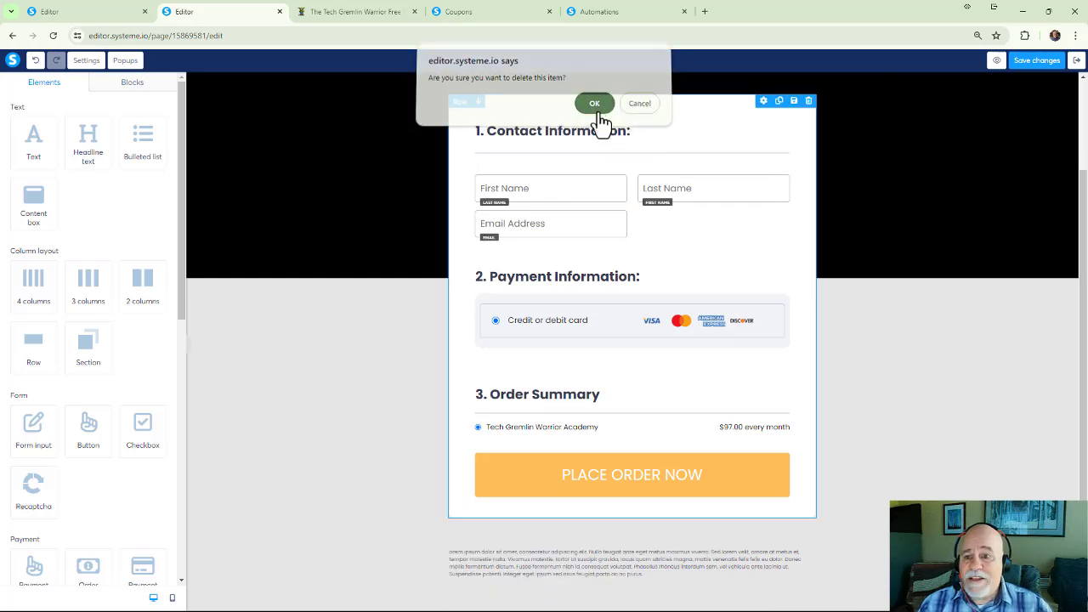